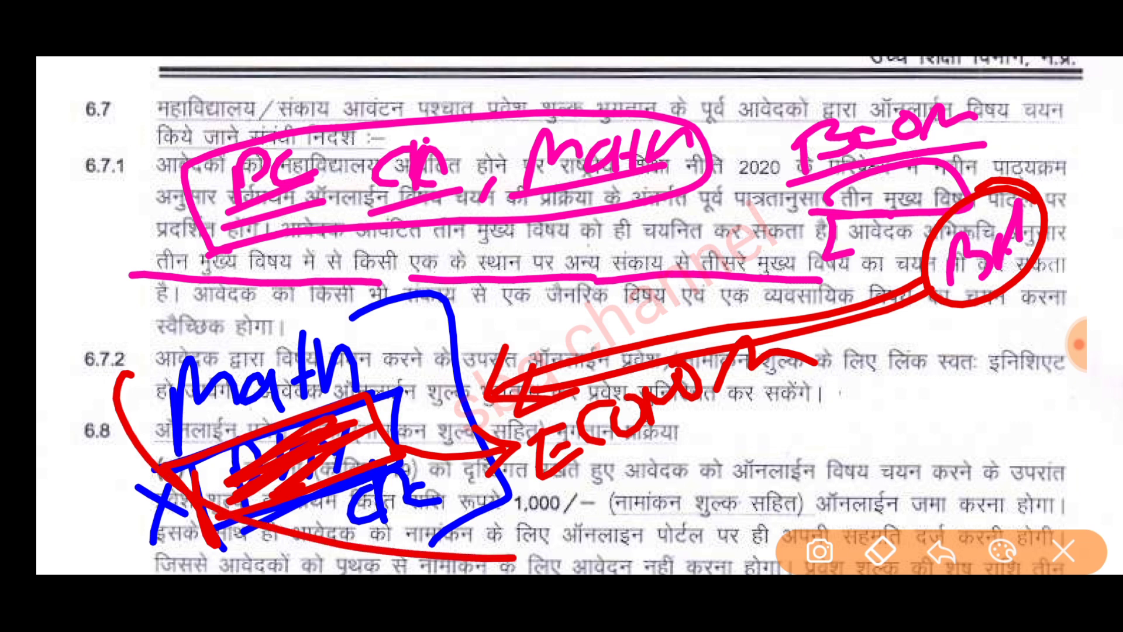
Draw red tick marks beside the handwritten Math and Ch notes and enclose the whole subject combination with Econom in a red loop.
drag(378, 365, 485, 272)
mouse_move(403, 471)
mouse_down()
mouse_move(483, 468)
mouse_move(492, 409)
mouse_move(766, 398)
mouse_move(504, 492)
mouse_up()
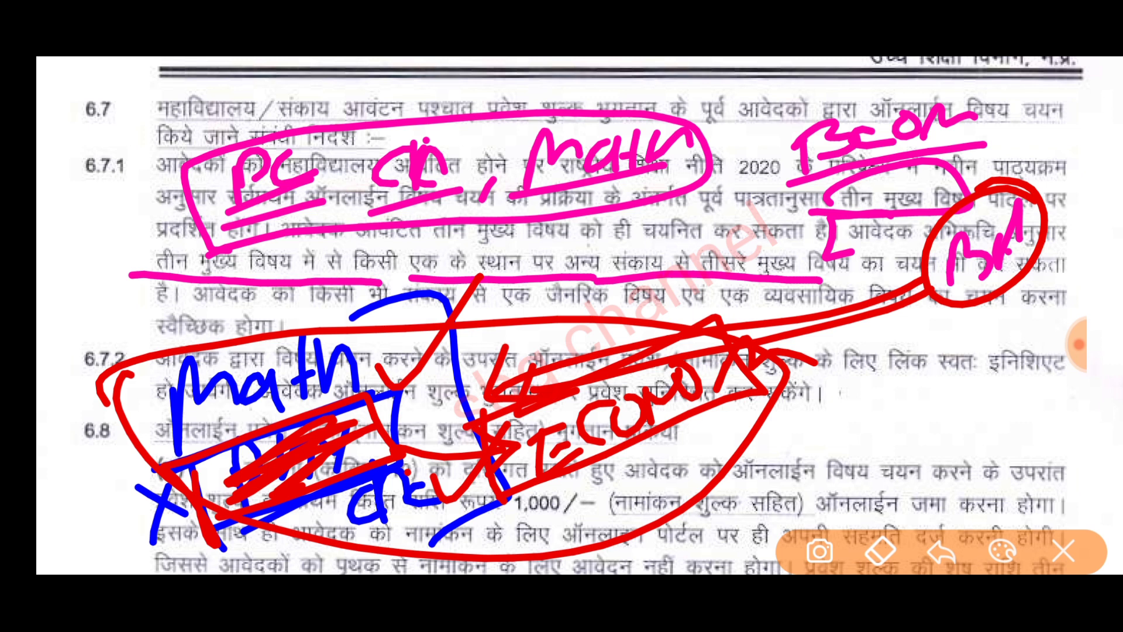
mouse_move(386, 354)
mouse_down()
mouse_move(400, 361)
mouse_move(585, 239)
mouse_up()
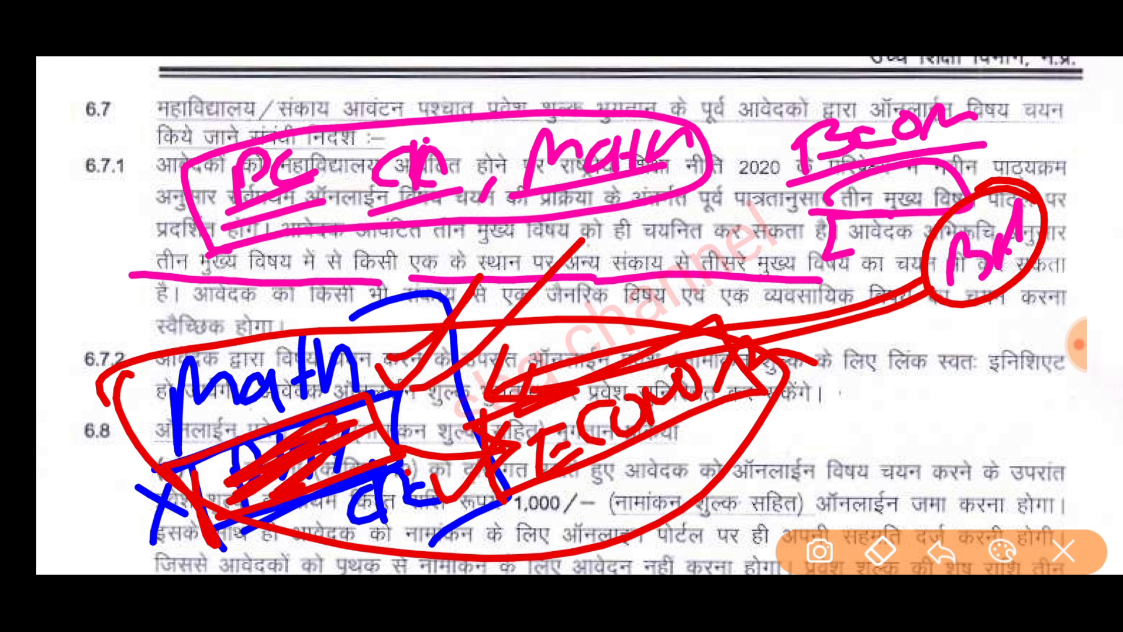
mouse_move(512, 486)
mouse_down()
mouse_move(474, 395)
mouse_move(731, 316)
mouse_move(495, 509)
mouse_up()
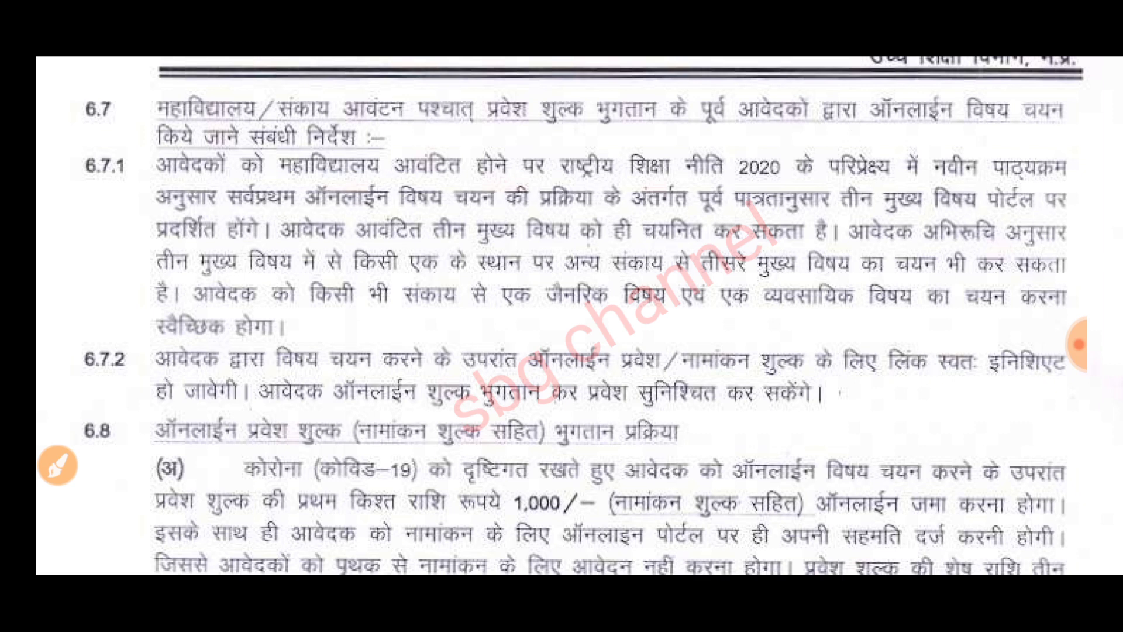
Circle the generic and vocational subject phrases of clause 6.7.1 in red, add a tick below them, and clear the annotations.
click(58, 466)
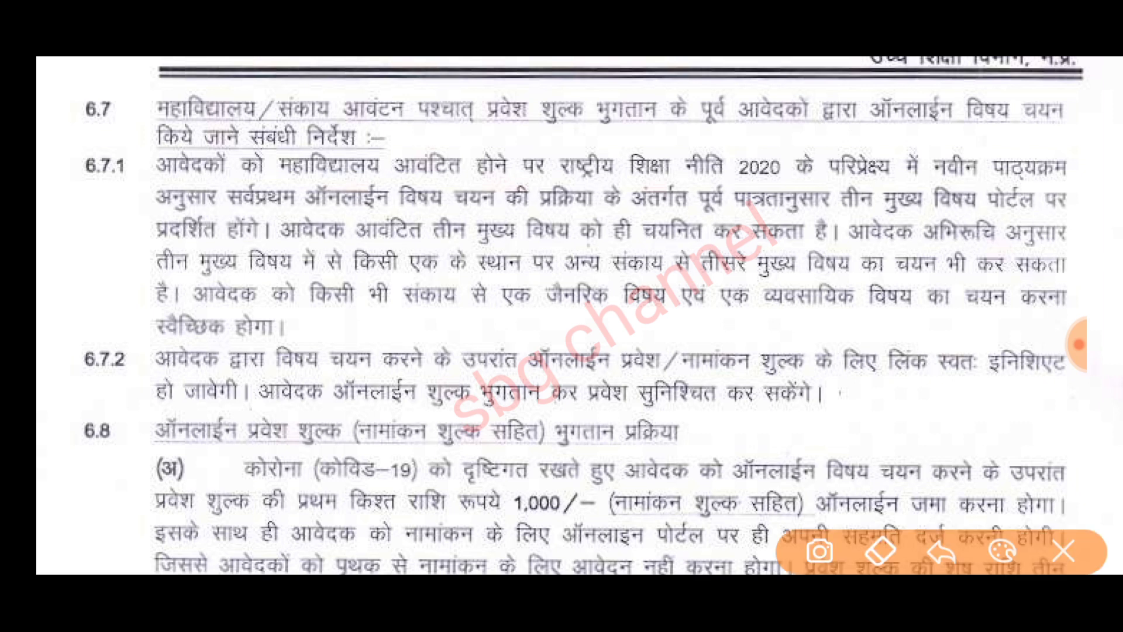
click(277, 315)
mouse_move(463, 319)
mouse_down()
mouse_move(459, 310)
mouse_move(529, 341)
mouse_up()
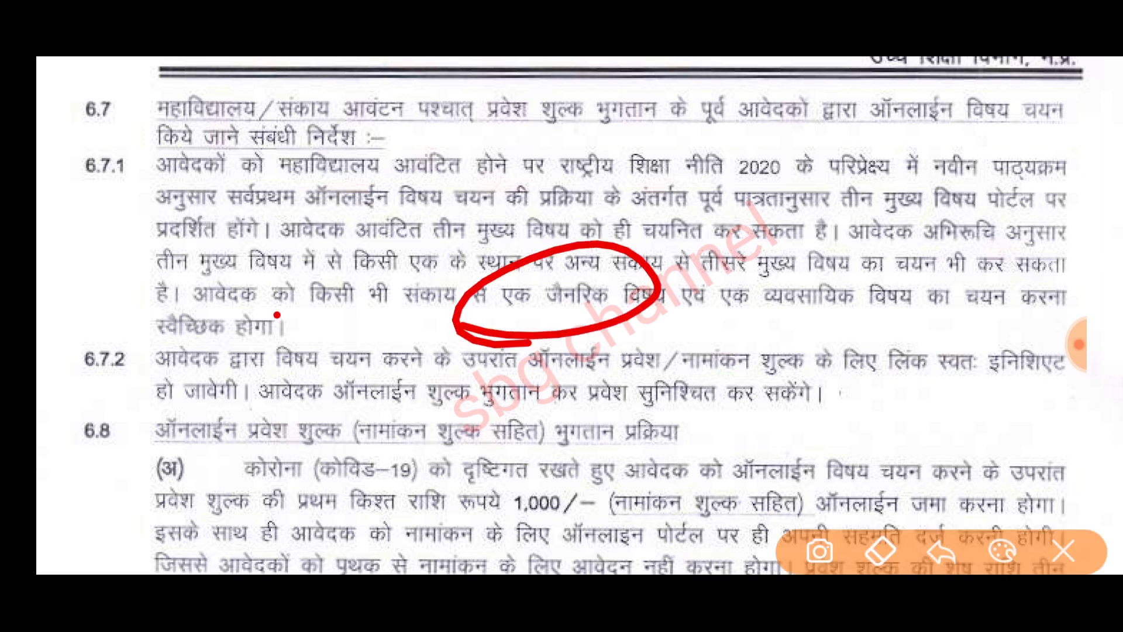
mouse_move(687, 333)
mouse_down()
mouse_move(875, 329)
mouse_move(777, 339)
mouse_up()
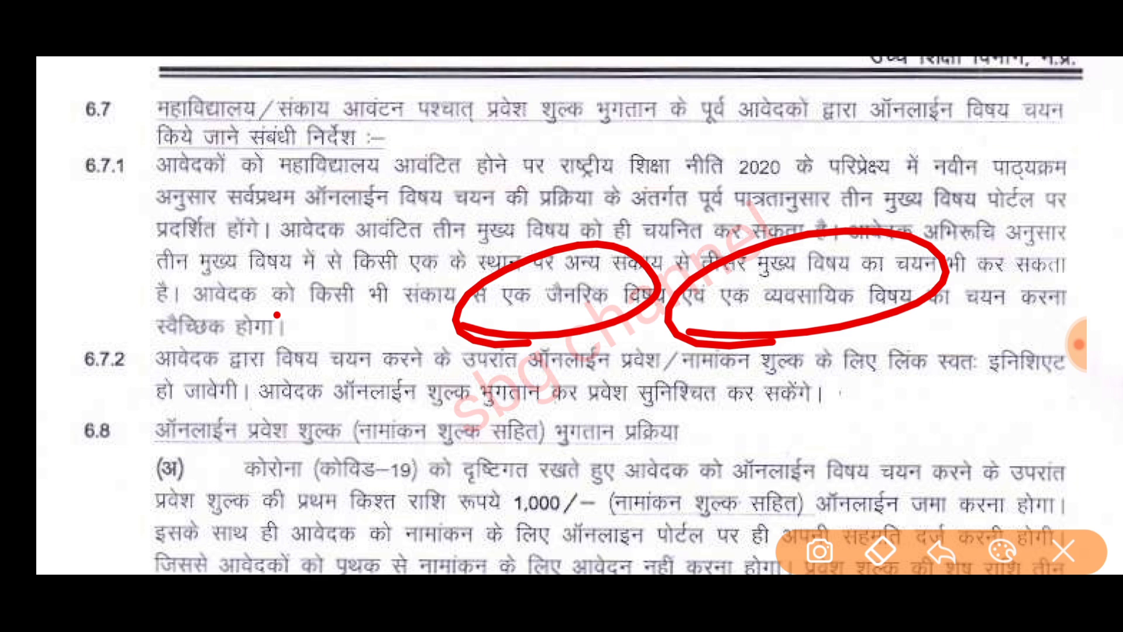
drag(367, 417, 425, 417)
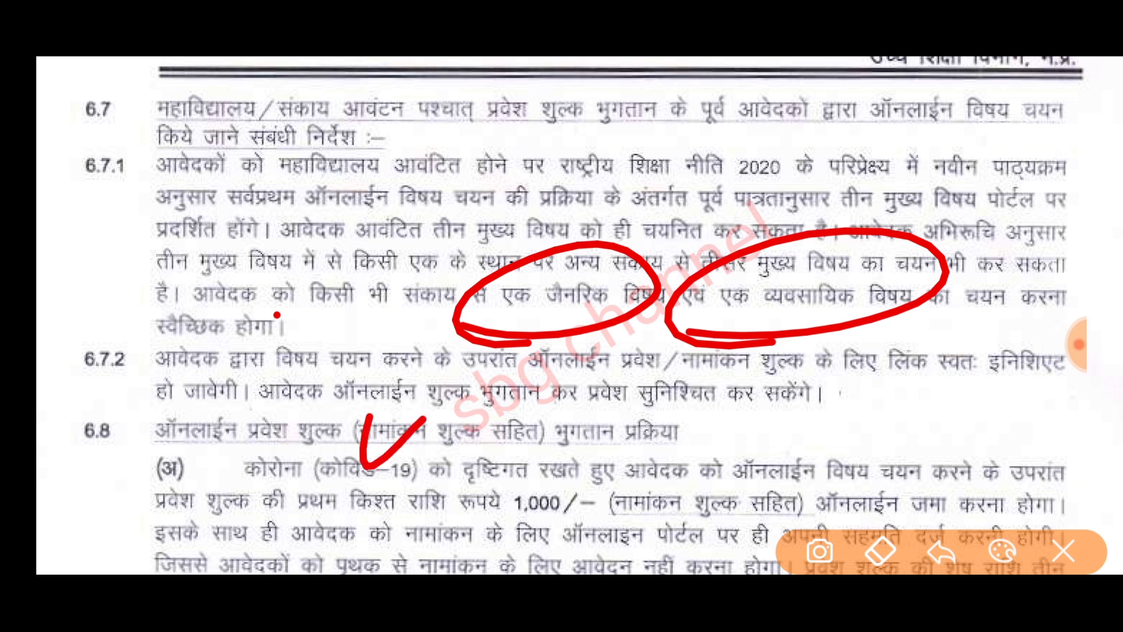
click(1064, 551)
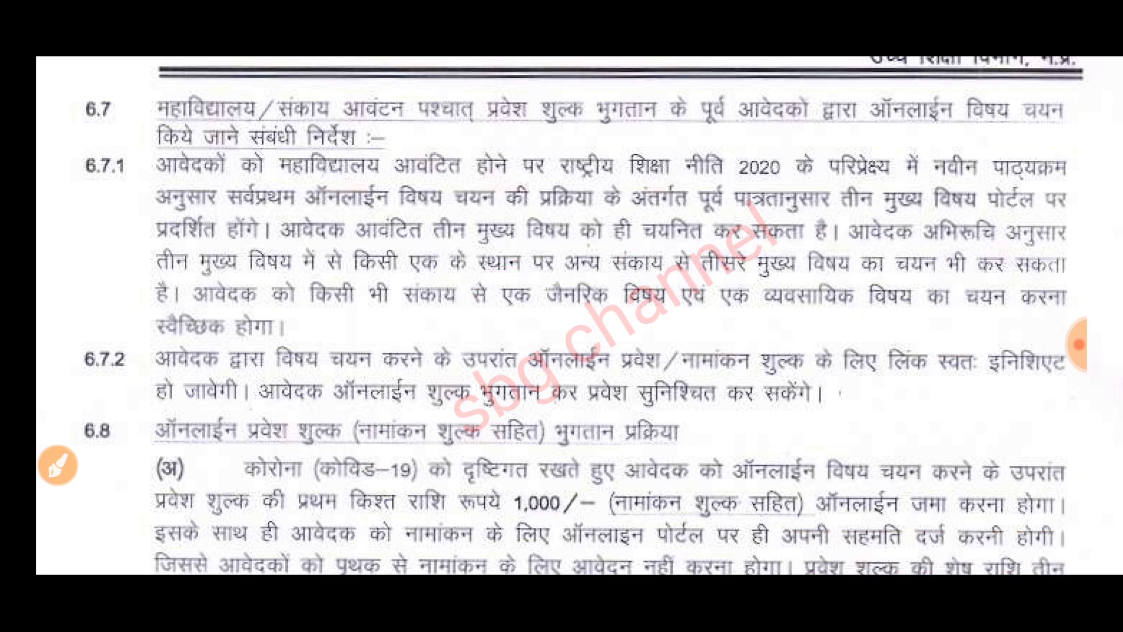
Mark the Major Subject row on the subject selection form with two red ticks.
click(1079, 344)
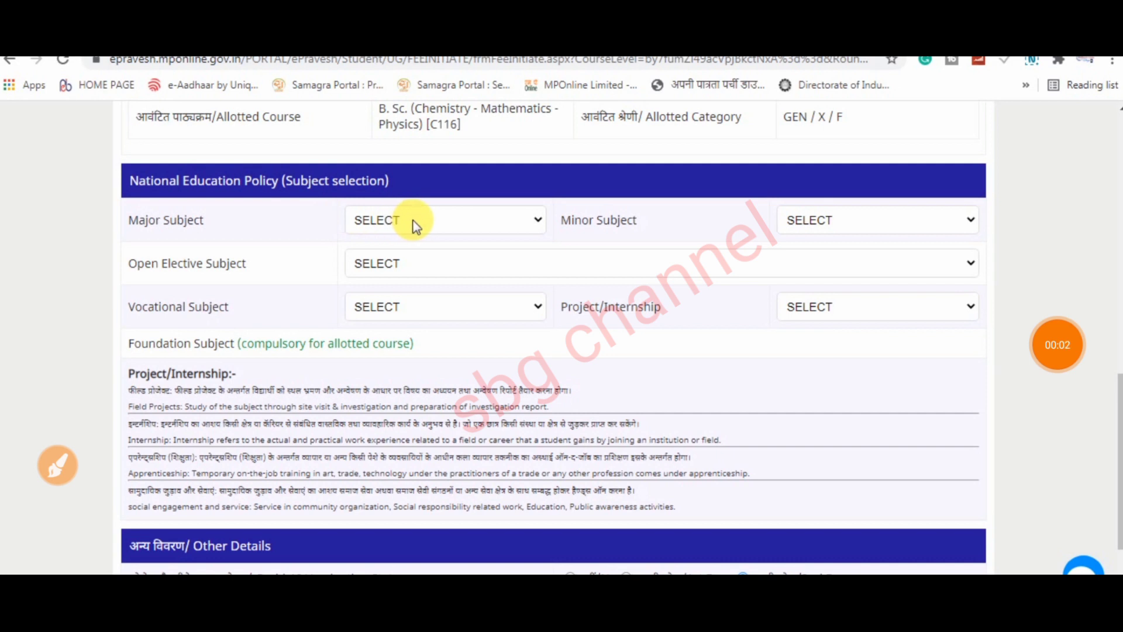
click(57, 466)
drag(244, 229, 357, 145)
drag(276, 241, 408, 139)
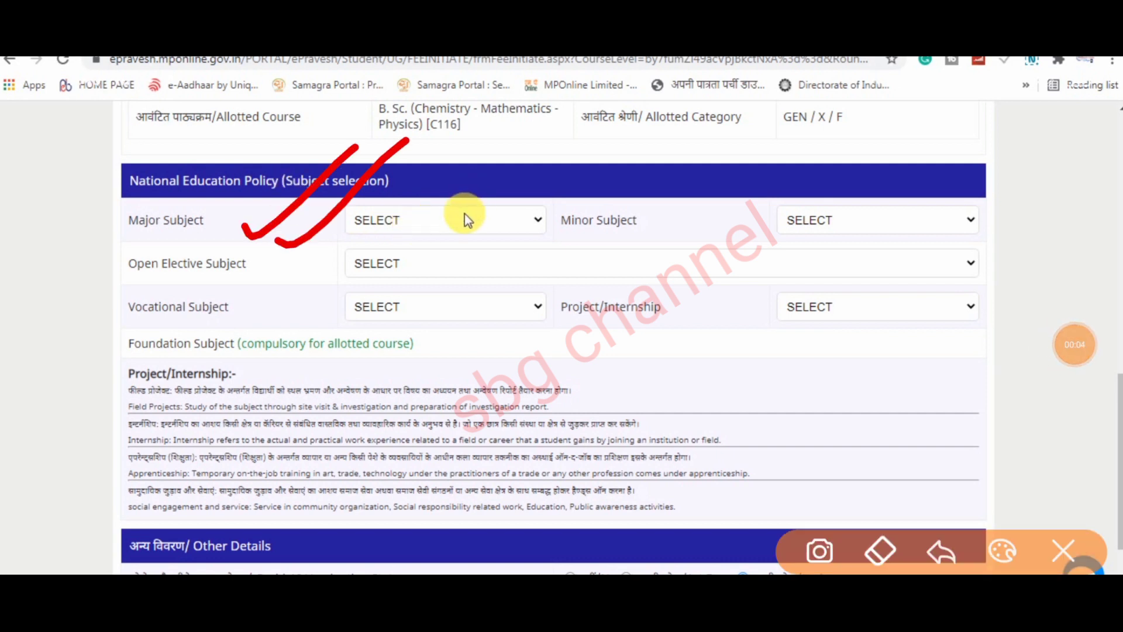
Select Mathematics as the major subject and Chemistry as the minor subject.
click(462, 216)
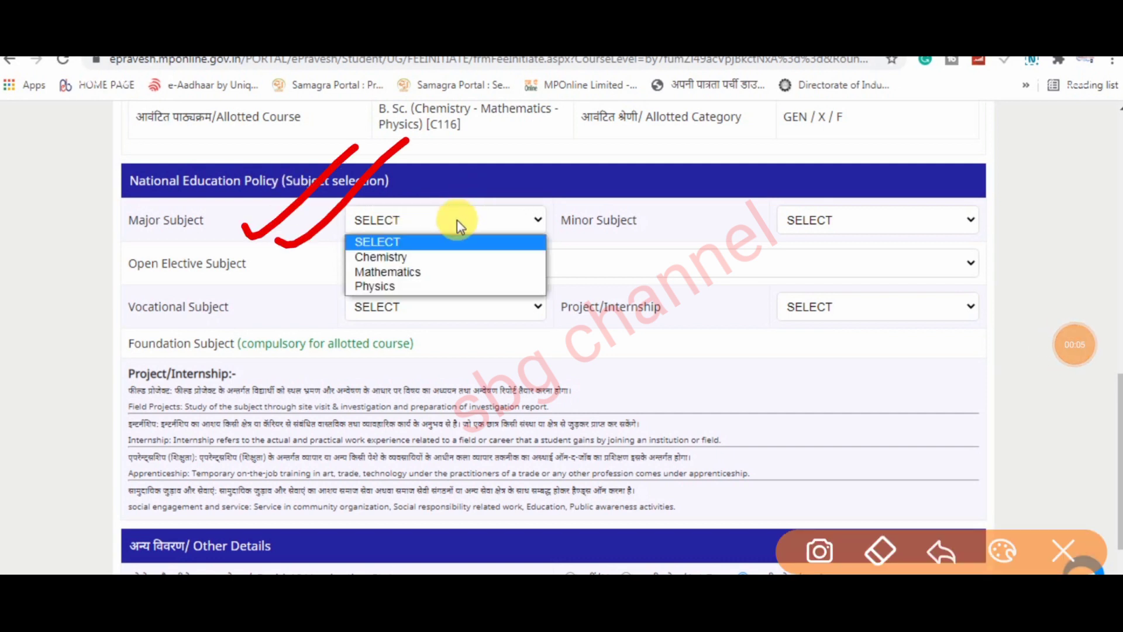
click(433, 275)
click(811, 226)
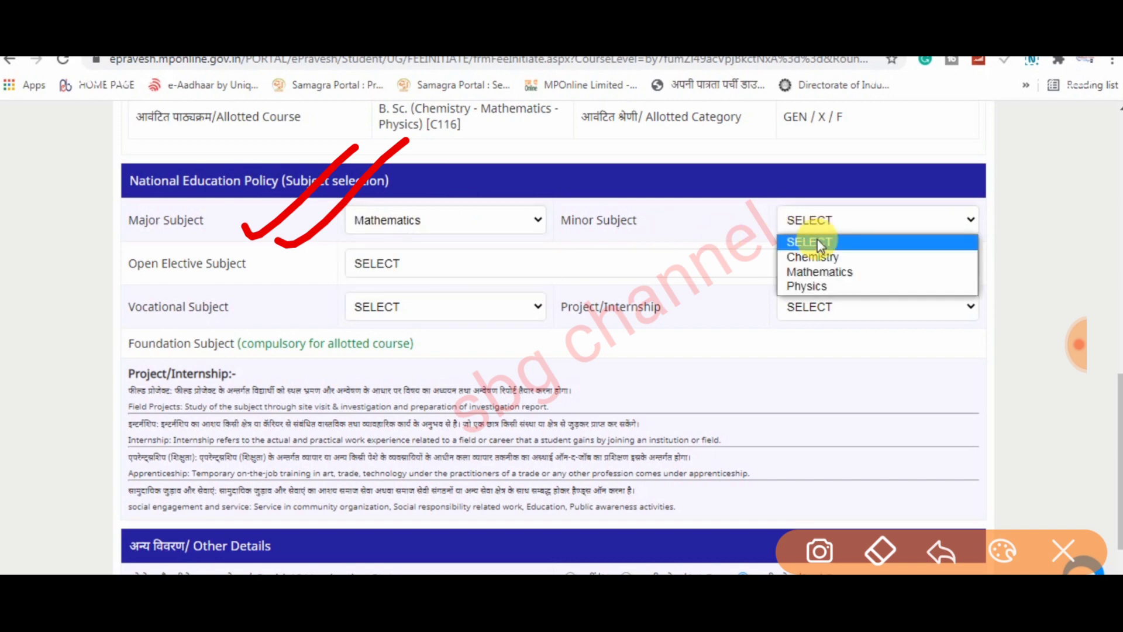
click(842, 264)
Look through the open elective options and select Physics as the open elective subject.
click(431, 260)
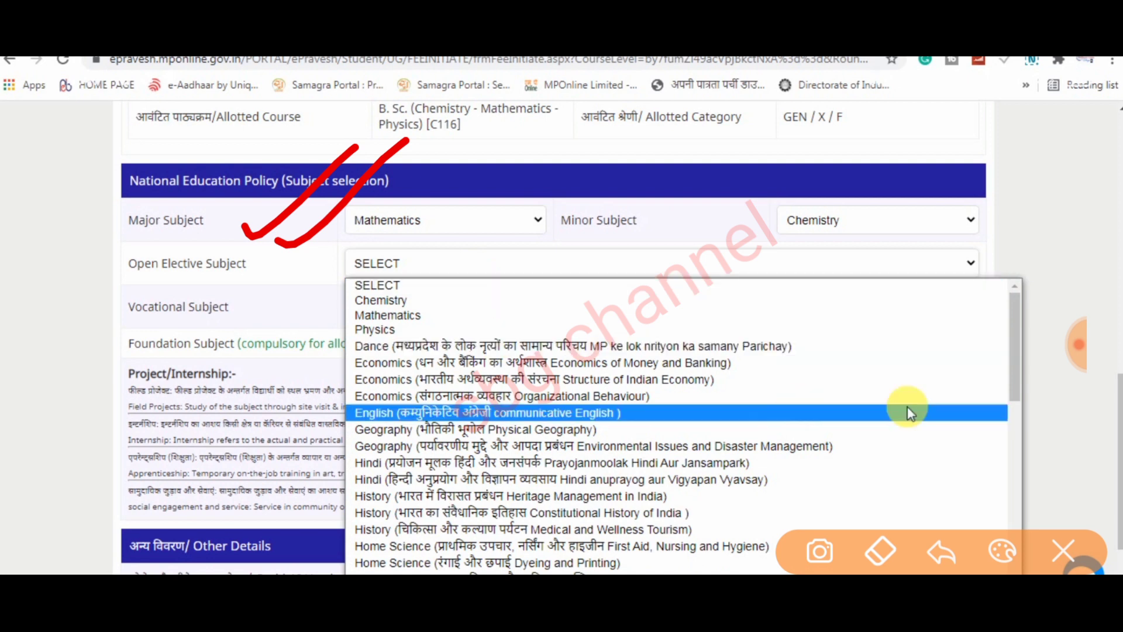
drag(1030, 386, 1009, 282)
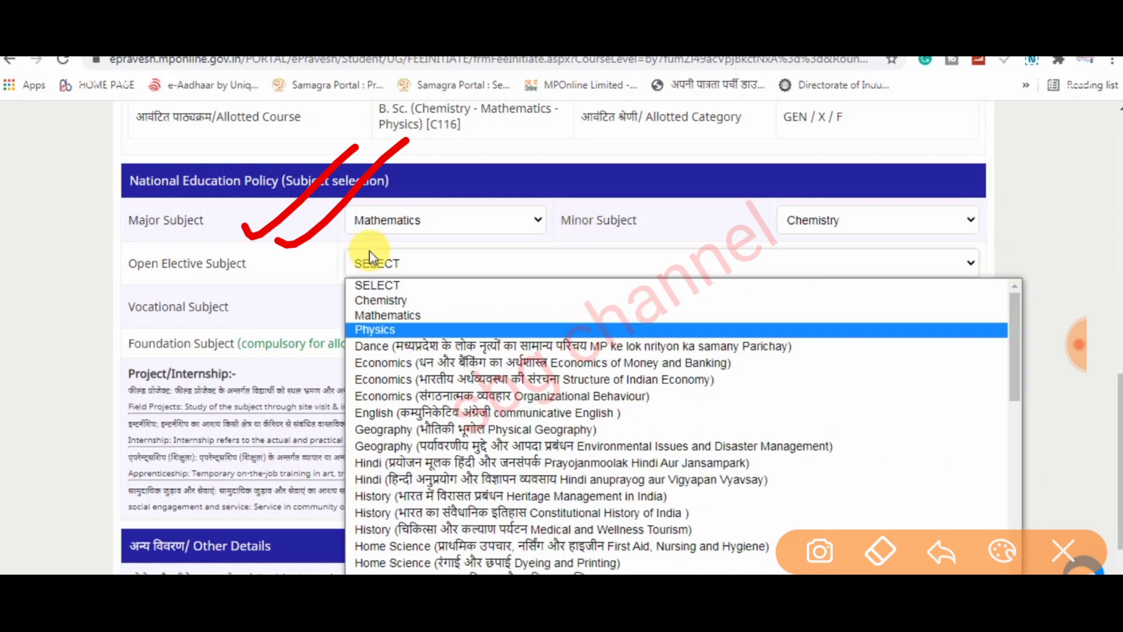
click(400, 330)
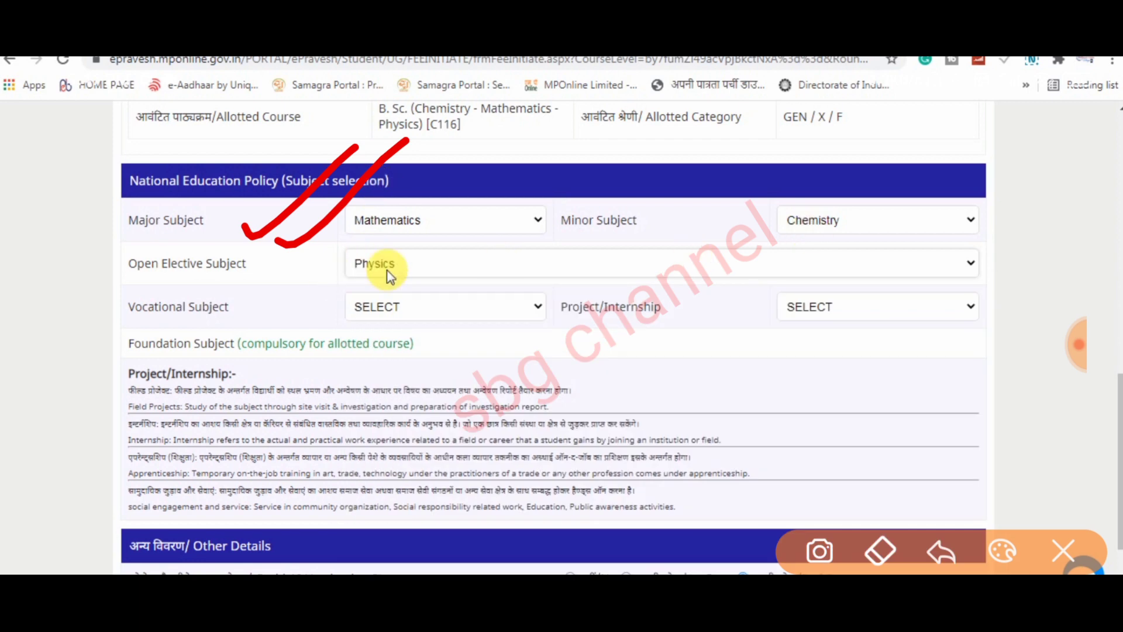
Open the vocational subject options, and mark the open elective row with a red loop and the major and minor subjects with ticks.
click(440, 310)
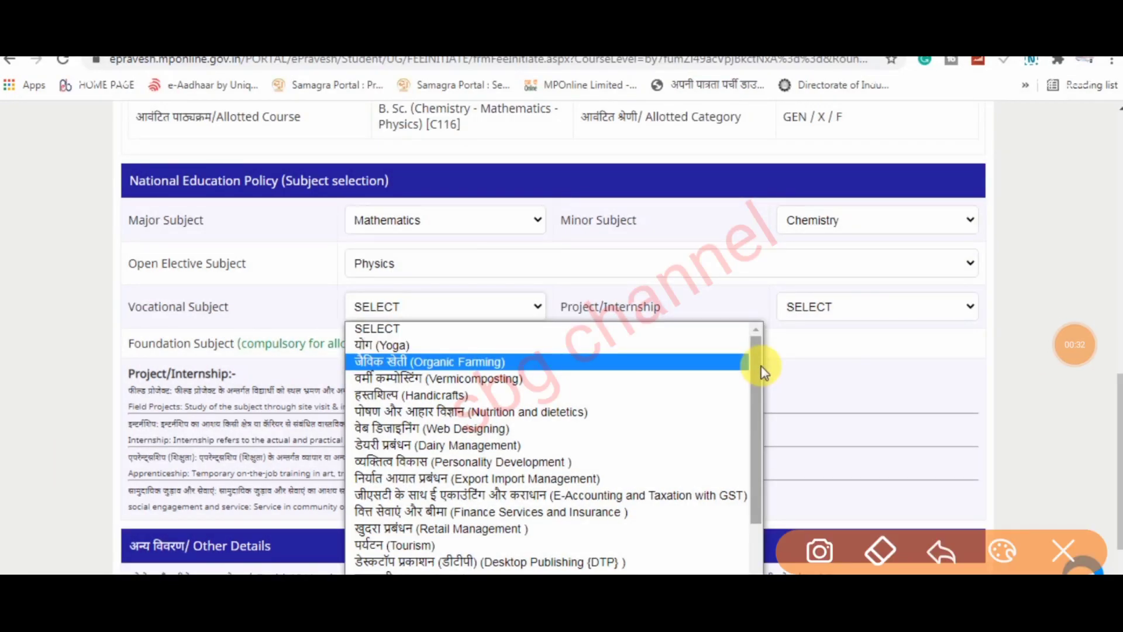
mouse_move(422, 243)
mouse_down()
mouse_move(157, 244)
mouse_move(418, 304)
mouse_move(964, 263)
mouse_move(339, 253)
mouse_up()
mouse_move(383, 193)
mouse_down()
mouse_move(485, 165)
mouse_move(543, 123)
mouse_up()
drag(767, 153, 1017, 56)
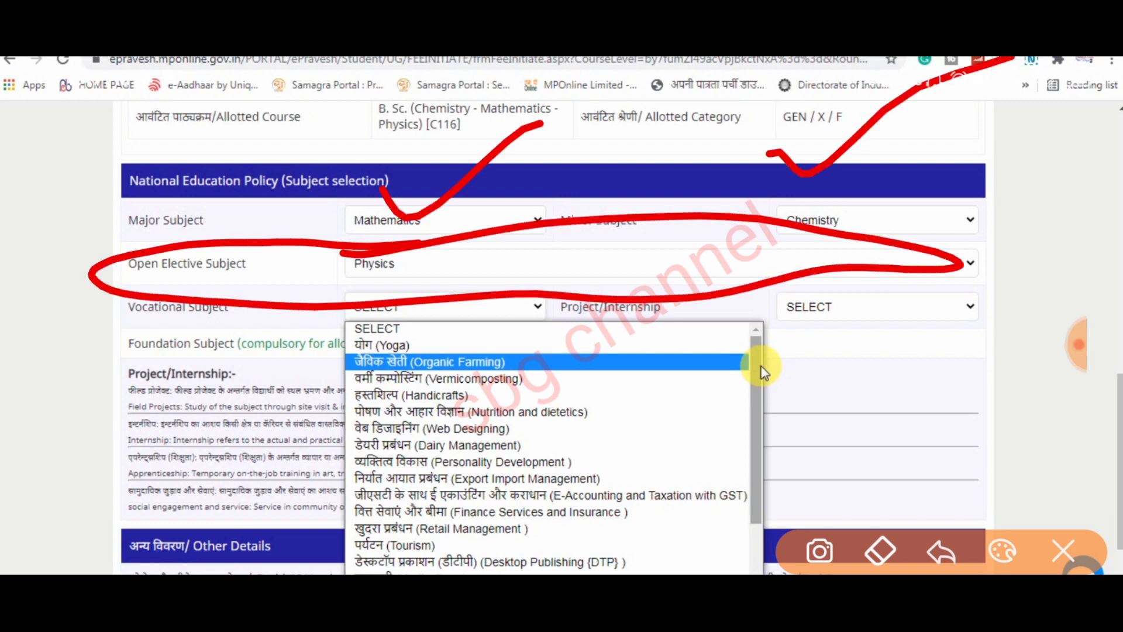
Emphasize the Physics open elective choice with repeated red ticks and strokes, and clear all annotations.
mouse_move(419, 248)
mouse_down()
mouse_move(349, 302)
mouse_move(460, 217)
mouse_up()
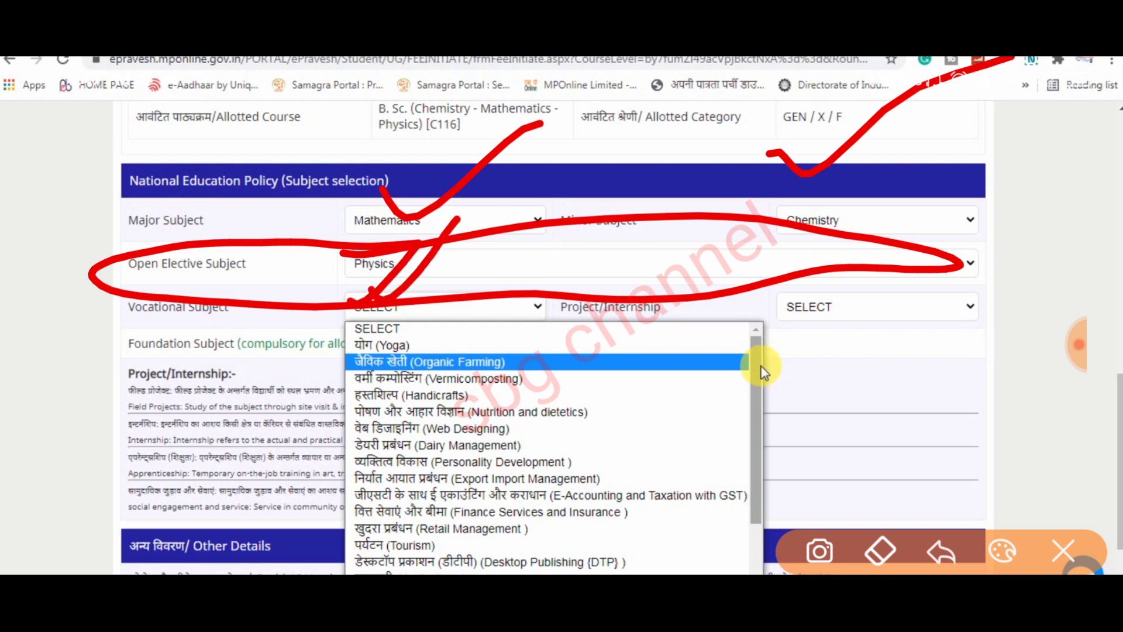
drag(481, 224, 415, 284)
drag(487, 221, 447, 270)
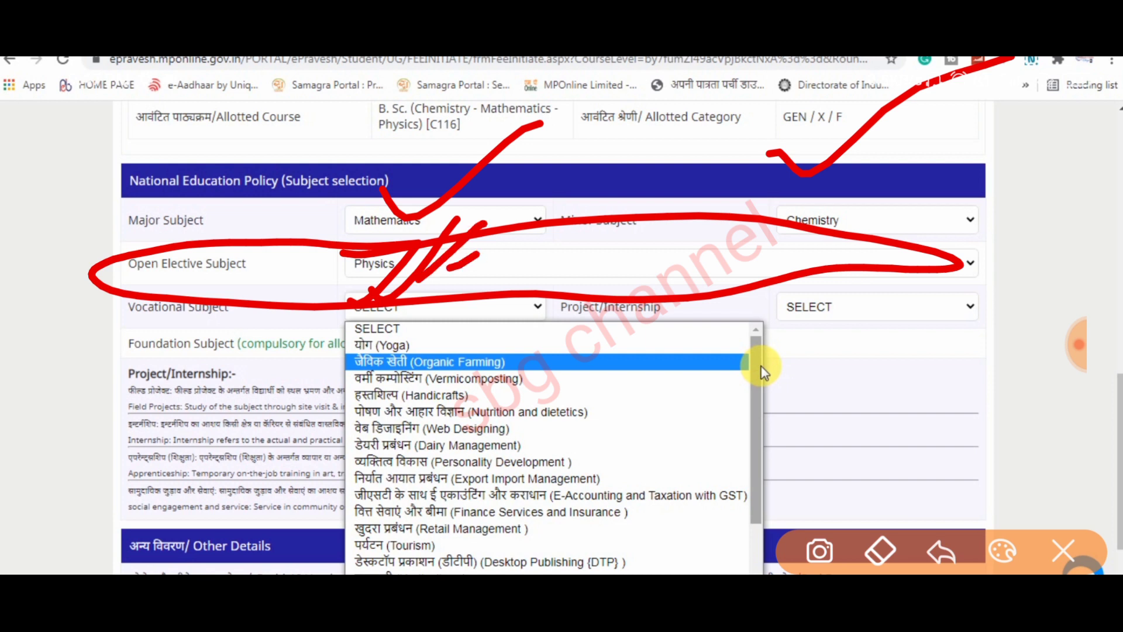
mouse_move(541, 200)
mouse_down()
mouse_move(451, 269)
mouse_move(555, 281)
mouse_up()
drag(579, 238, 529, 309)
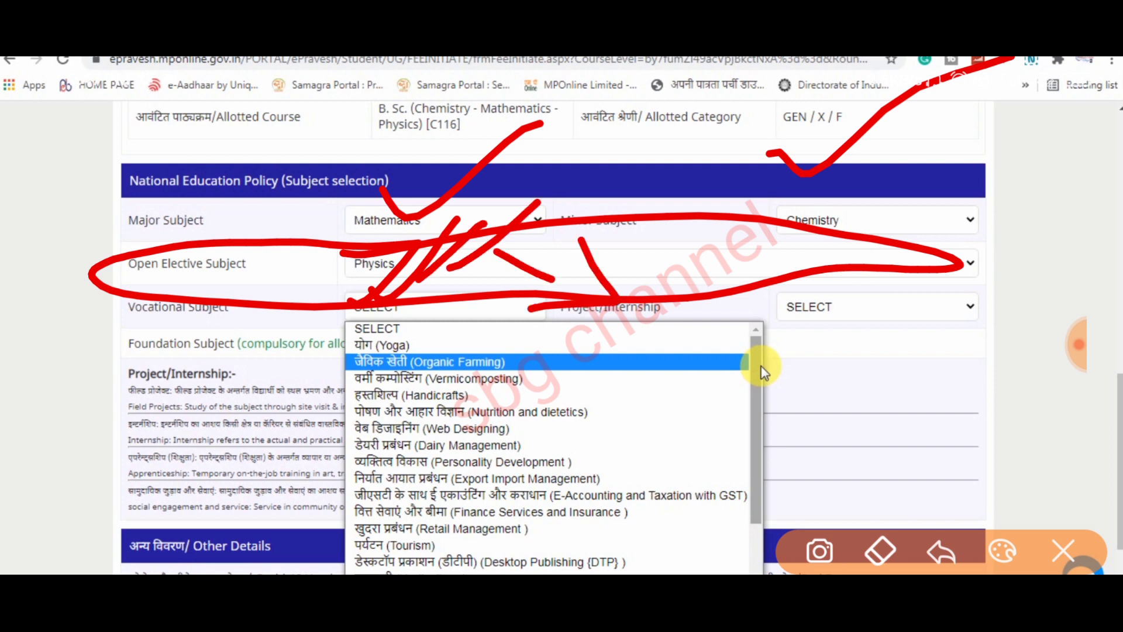
drag(284, 279, 375, 221)
drag(333, 284, 405, 219)
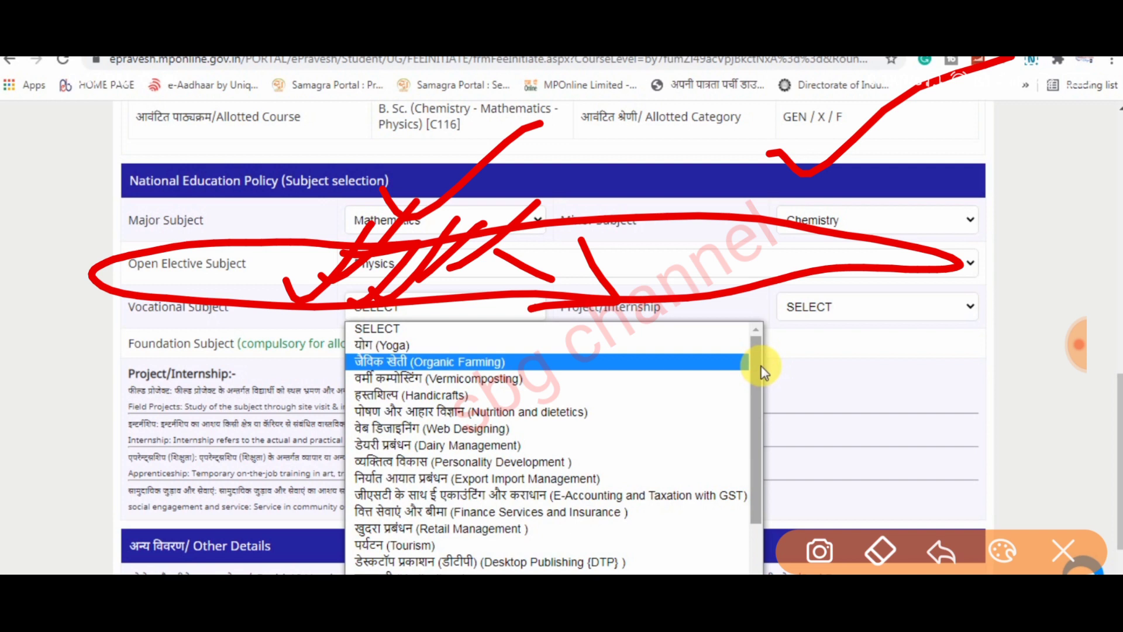
click(1063, 551)
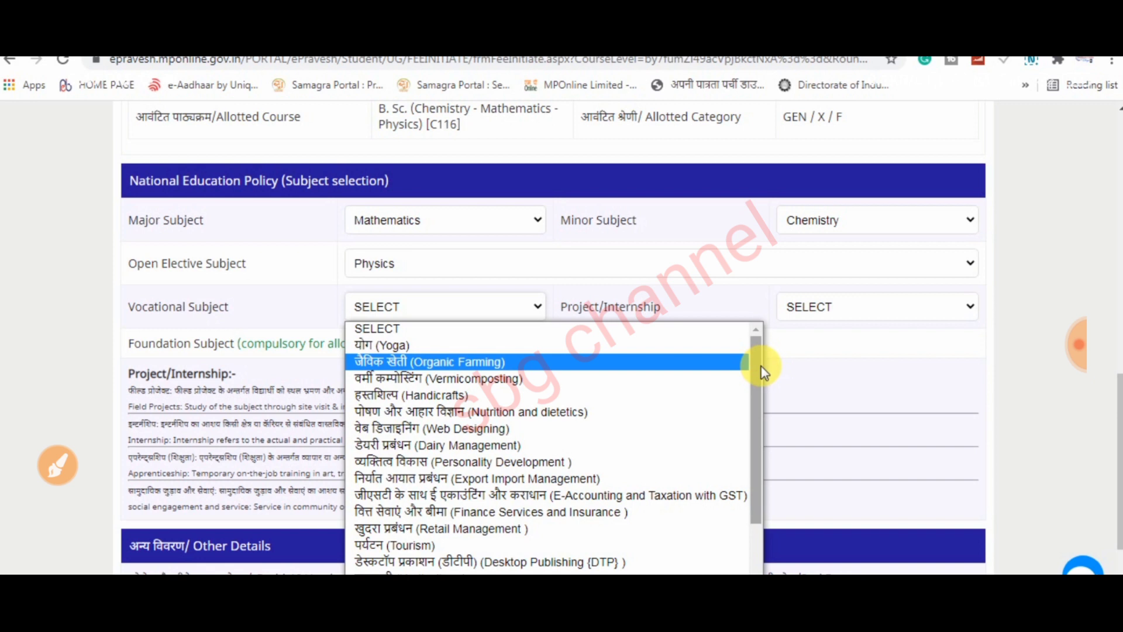
Mark the Vocational Subject label with two red ticks, start a stroke above Project/Internship, and clear the annotations.
click(58, 465)
mouse_move(92, 331)
mouse_down()
mouse_move(104, 341)
mouse_move(196, 257)
mouse_up()
drag(123, 357, 213, 256)
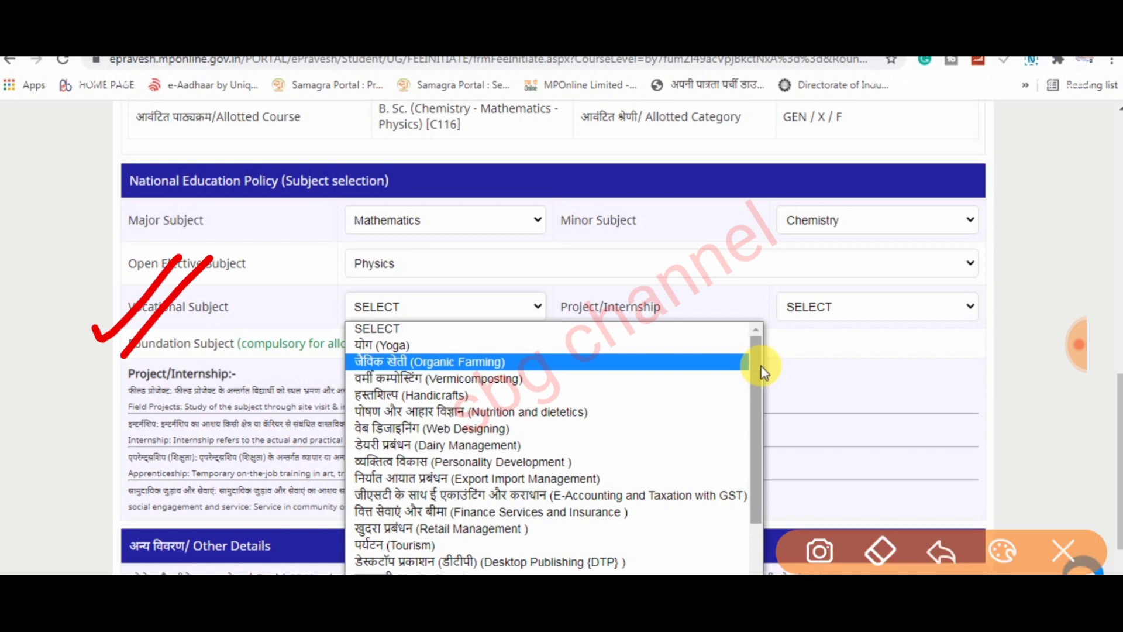
mouse_move(627, 198)
mouse_down()
mouse_move(616, 234)
mouse_move(626, 238)
mouse_up()
click(1063, 551)
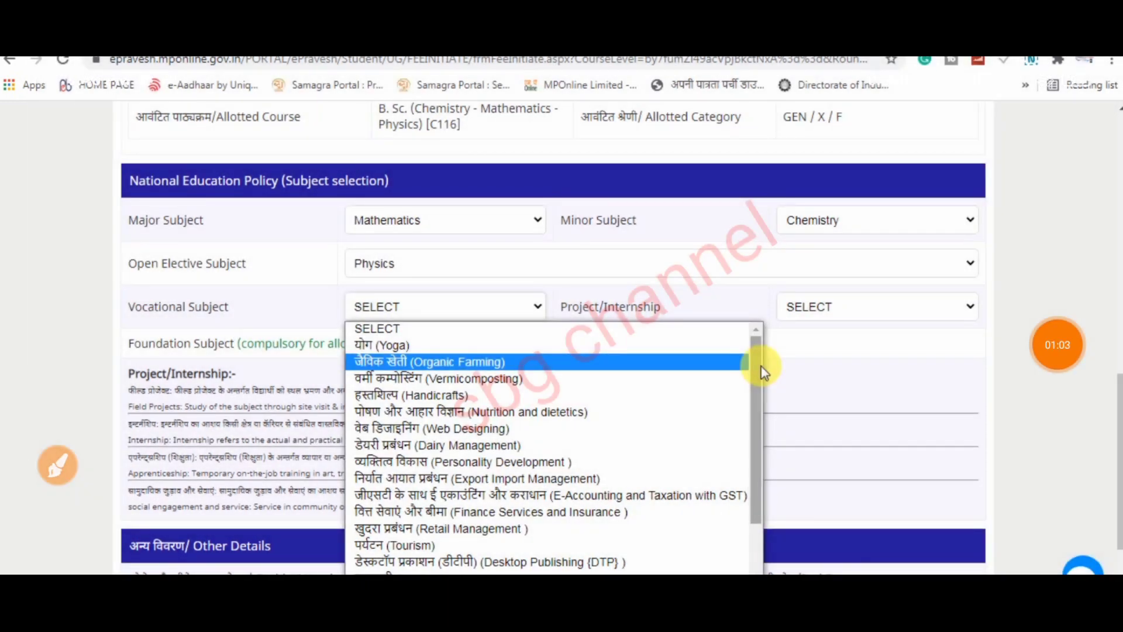
Handwrite "Project" in red above the Project/Internship field, underline it twice and draw a loop around it.
click(58, 465)
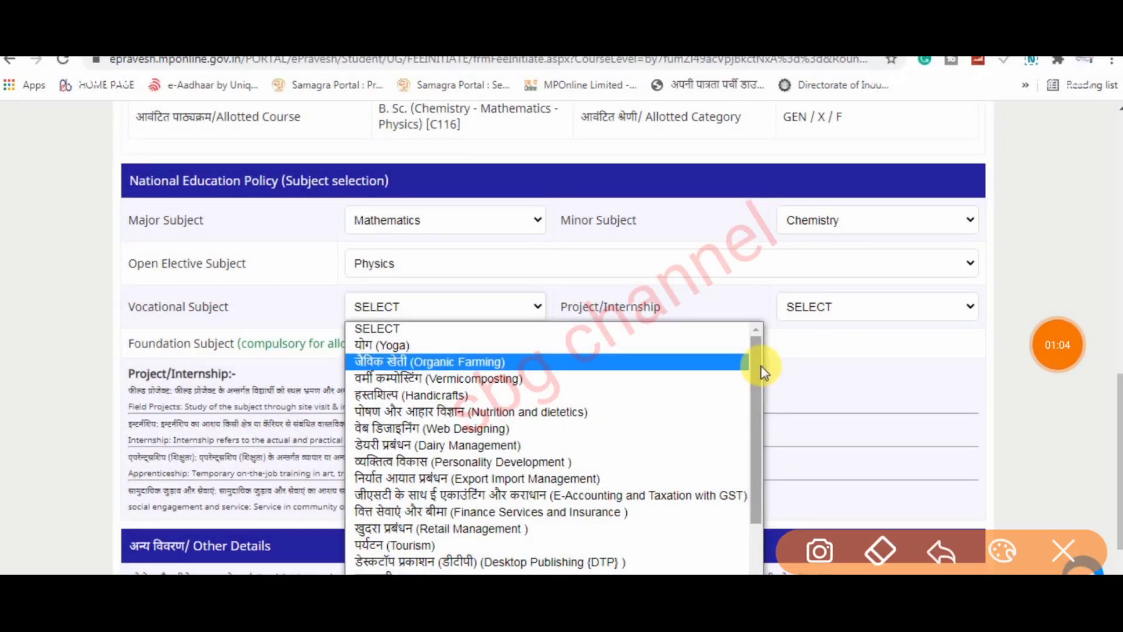
mouse_move(643, 246)
mouse_down()
mouse_move(654, 146)
mouse_move(684, 193)
mouse_move(737, 167)
mouse_move(795, 187)
mouse_move(857, 146)
mouse_move(887, 176)
mouse_move(623, 292)
mouse_up()
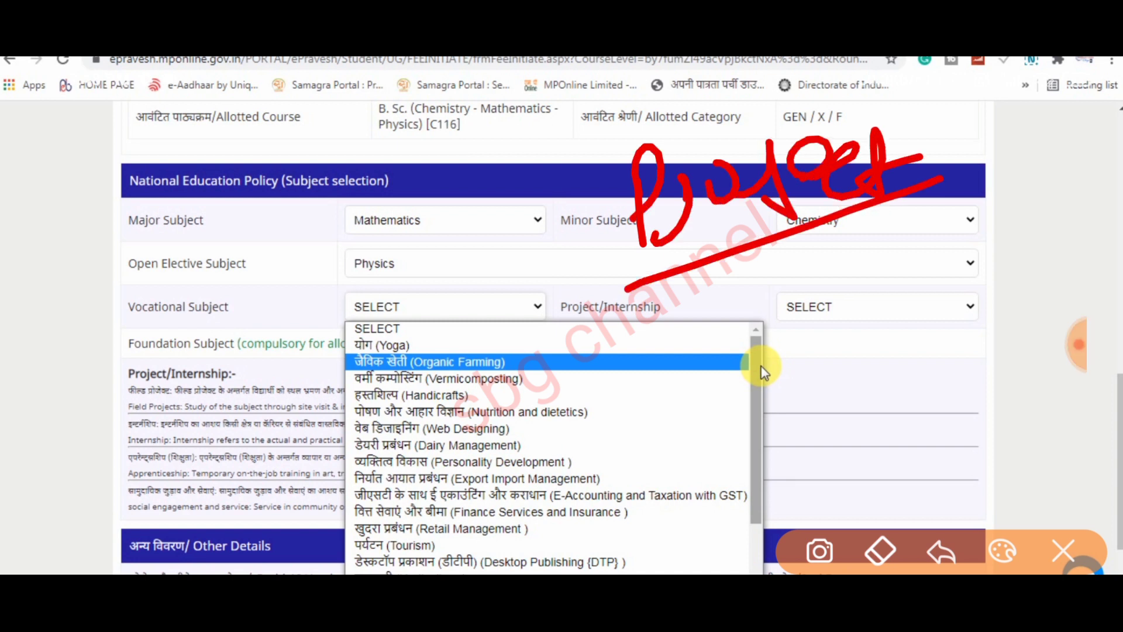
drag(822, 240, 624, 321)
drag(948, 161, 763, 287)
drag(655, 135, 890, 199)
Draw a downward arrow from the handwritten word, circle it, add ticks beside it over the vocational list, and clear the annotations.
drag(611, 285, 570, 404)
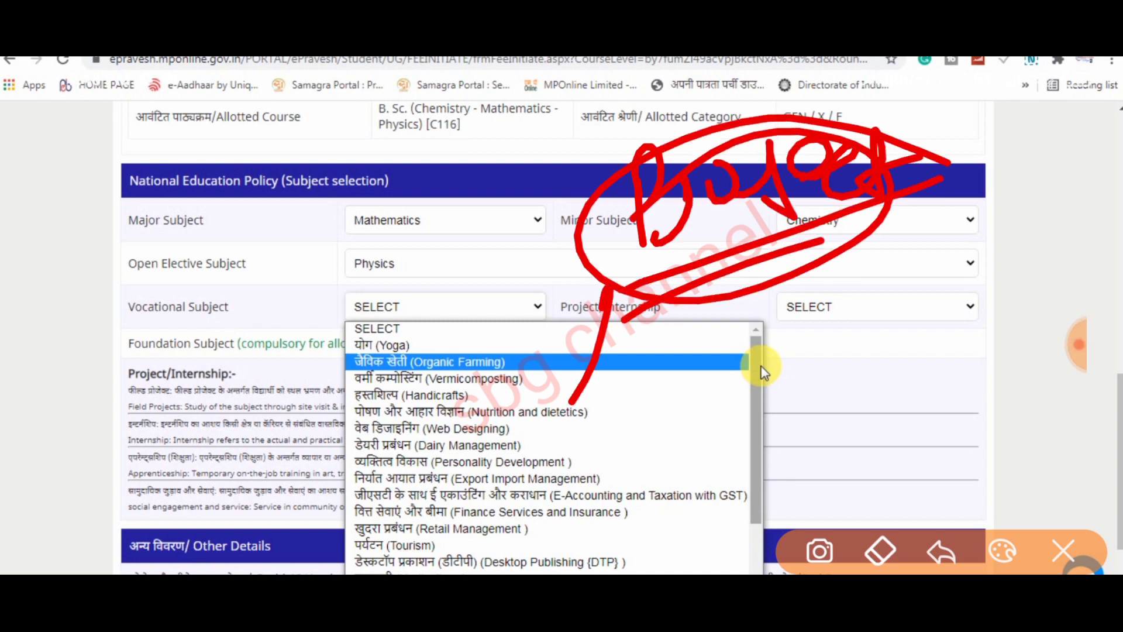
drag(553, 322, 666, 326)
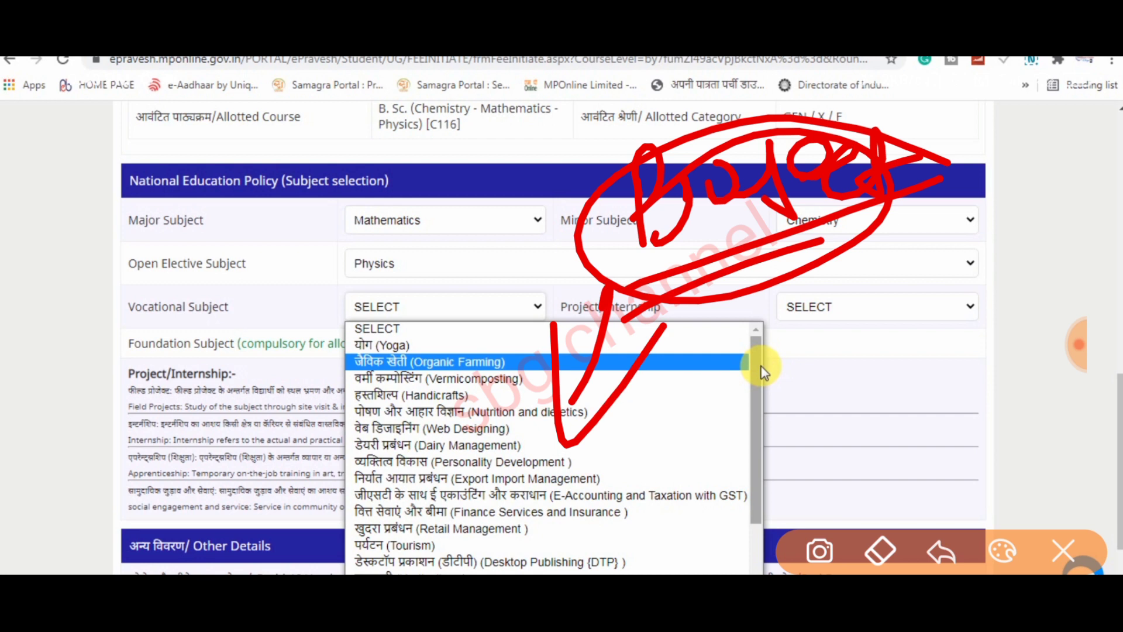
drag(586, 384, 571, 453)
drag(577, 407, 579, 459)
mouse_move(594, 270)
mouse_down()
mouse_move(580, 274)
mouse_move(655, 286)
mouse_move(532, 307)
mouse_up()
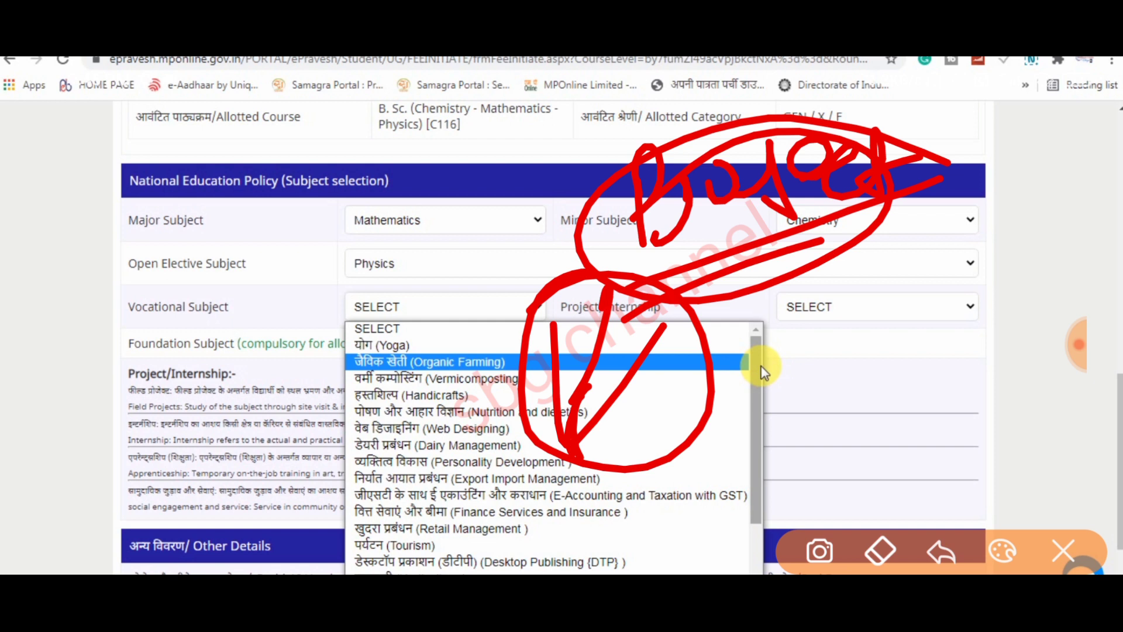
drag(421, 400, 518, 331)
drag(471, 392, 518, 384)
drag(530, 380, 585, 281)
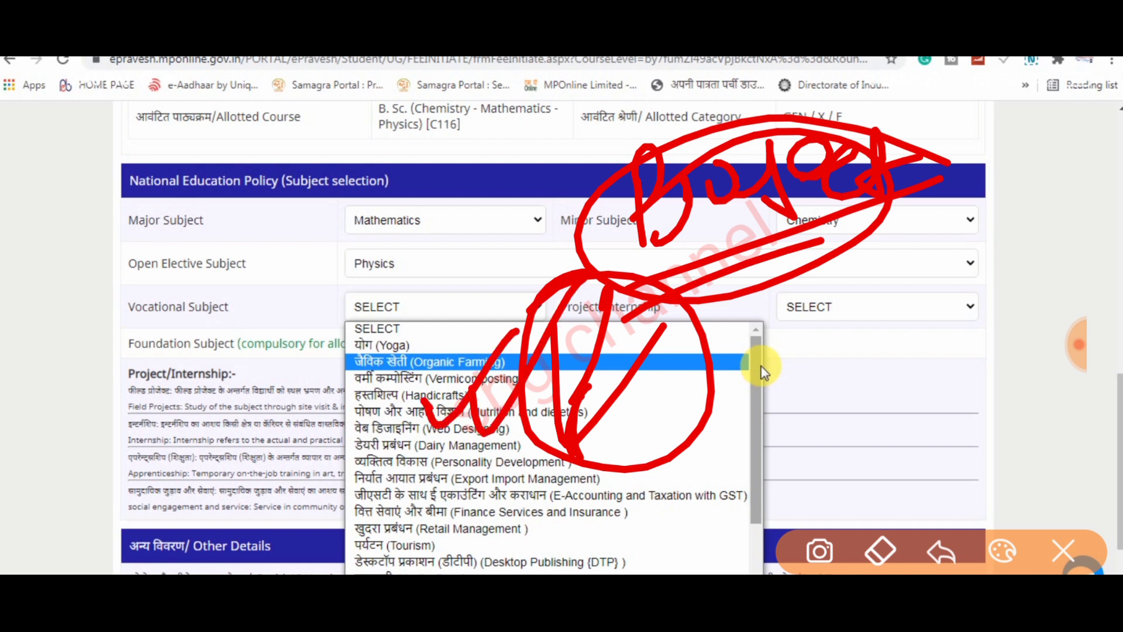
click(1063, 550)
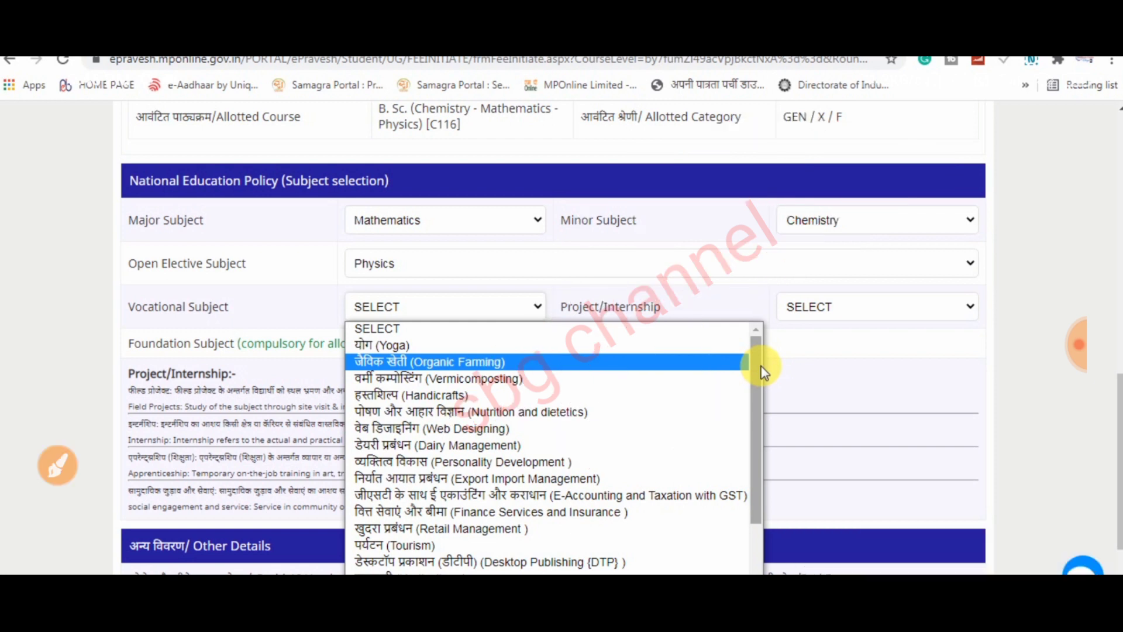
Close the vocational list, review the Project/Internship options without choosing one, and view the Other Details section.
drag(760, 370, 783, 333)
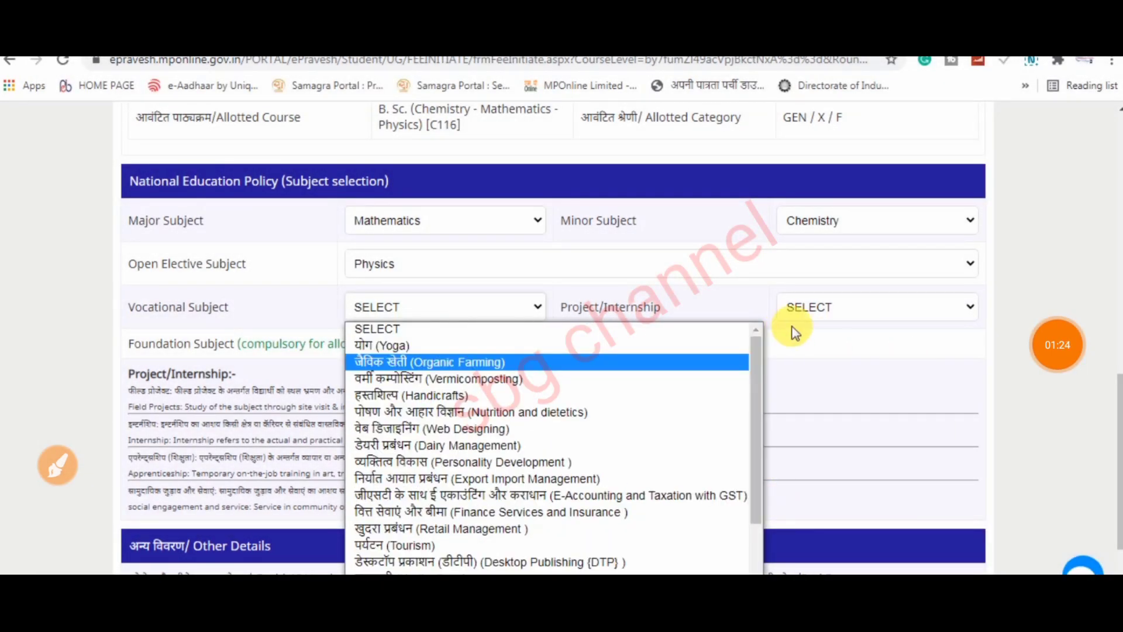
click(859, 355)
click(861, 309)
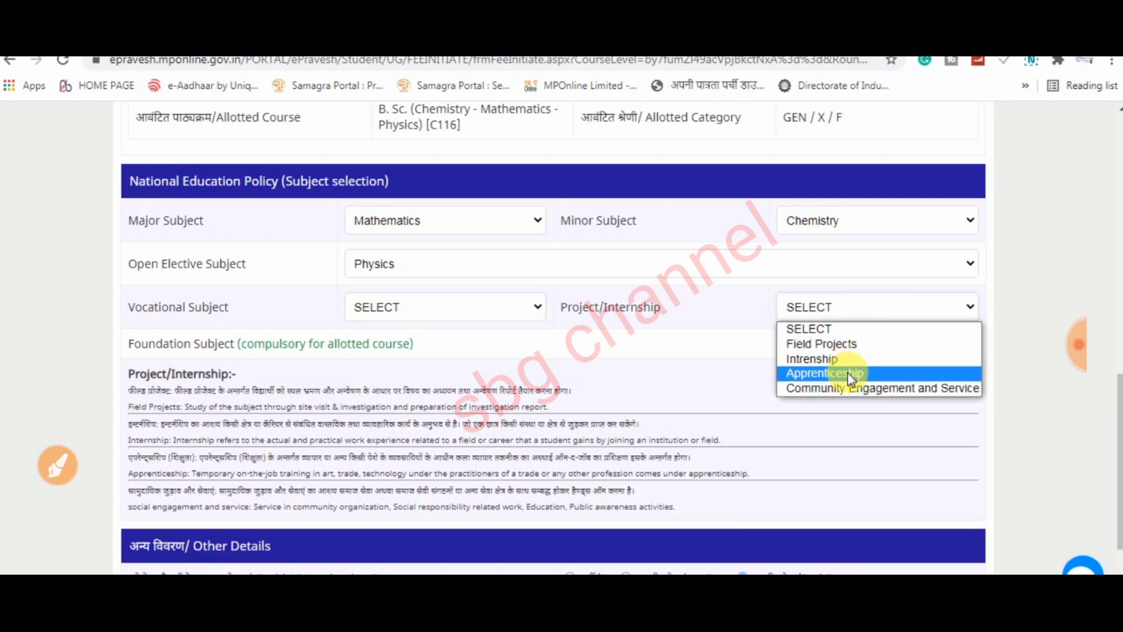
click(688, 348)
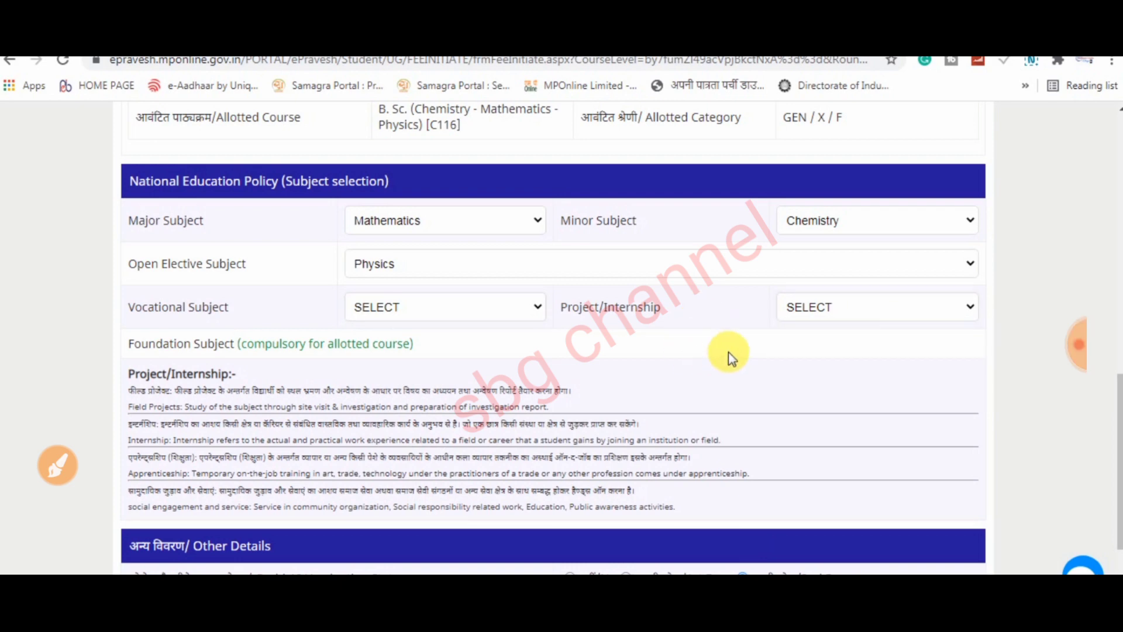
scroll(731, 363, down, 2)
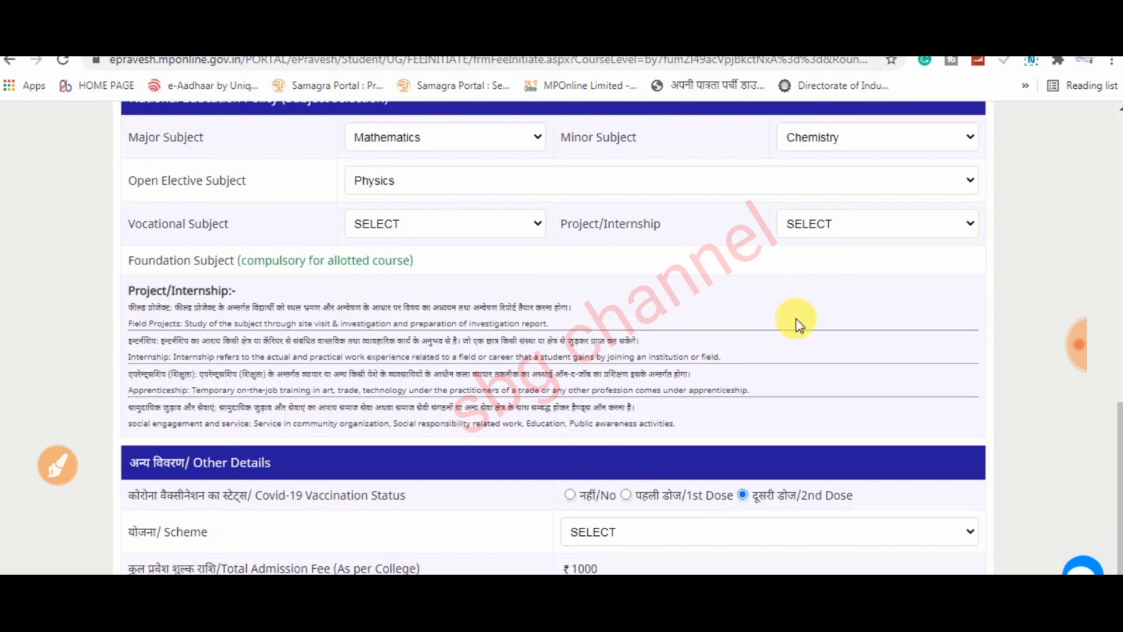
Draw a red loop below the Foundation Subject text, add ticks over the open Project/Internship list, and clear the annotations.
scroll(798, 316, down, 2)
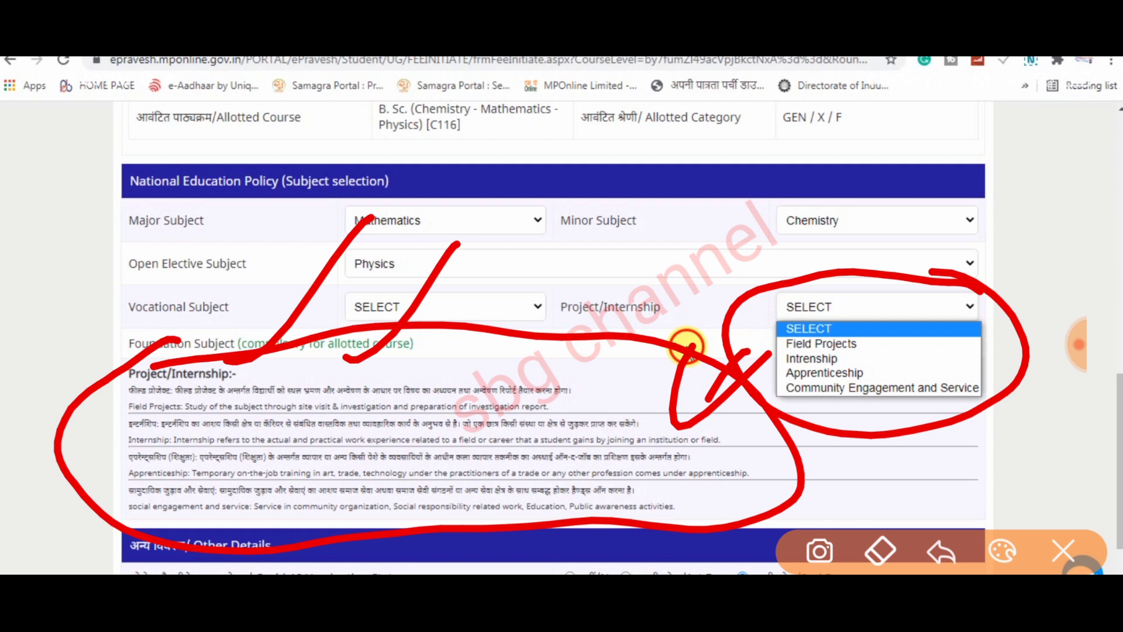
mouse_move(387, 363)
mouse_down()
mouse_move(358, 360)
mouse_move(263, 395)
mouse_move(413, 432)
mouse_move(410, 332)
mouse_move(284, 354)
mouse_up()
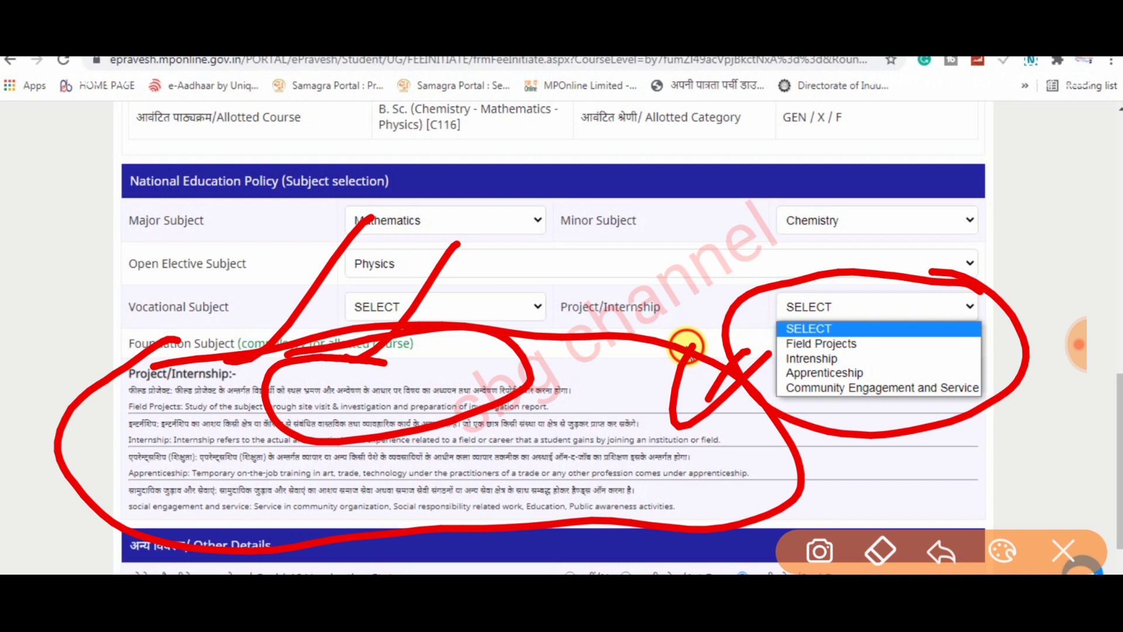
drag(841, 296, 930, 252)
drag(886, 331, 1002, 251)
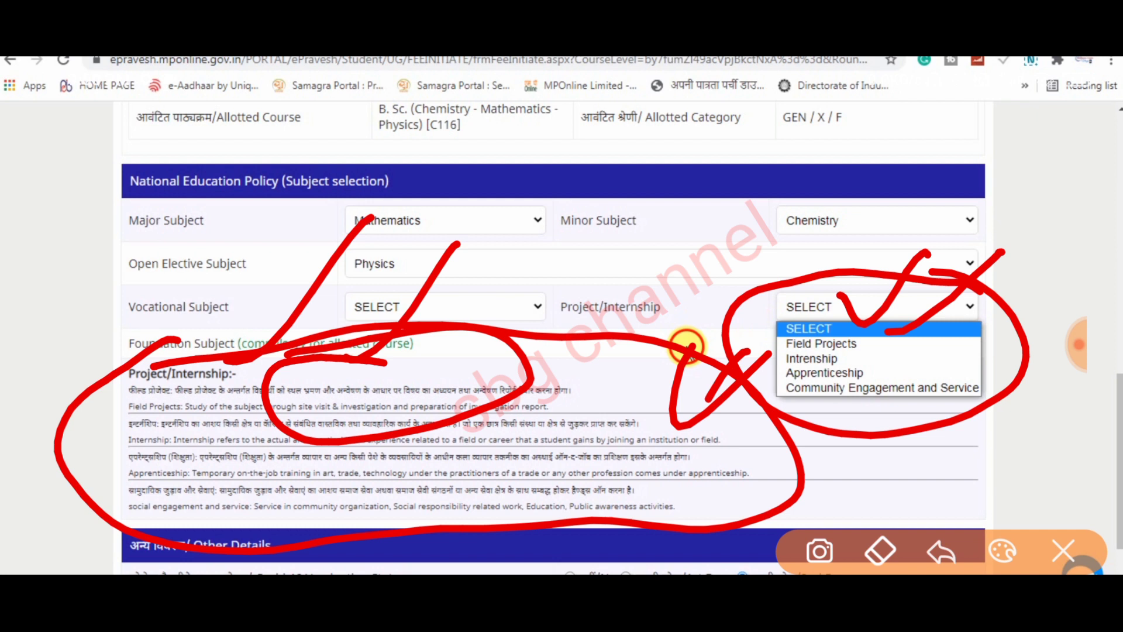
drag(853, 339, 955, 288)
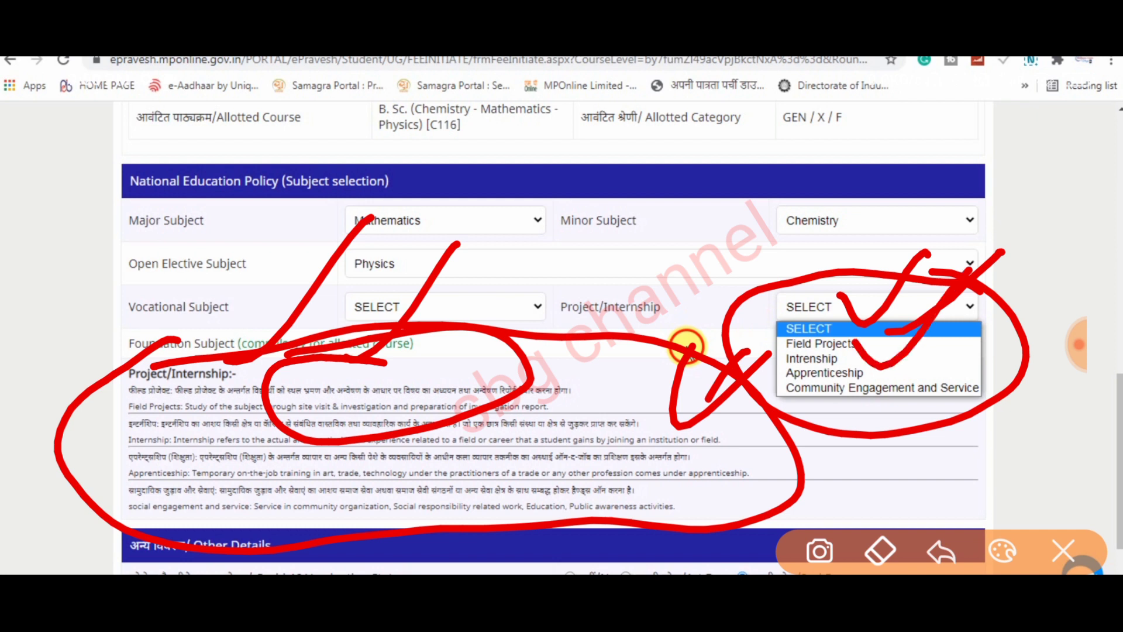
click(1063, 550)
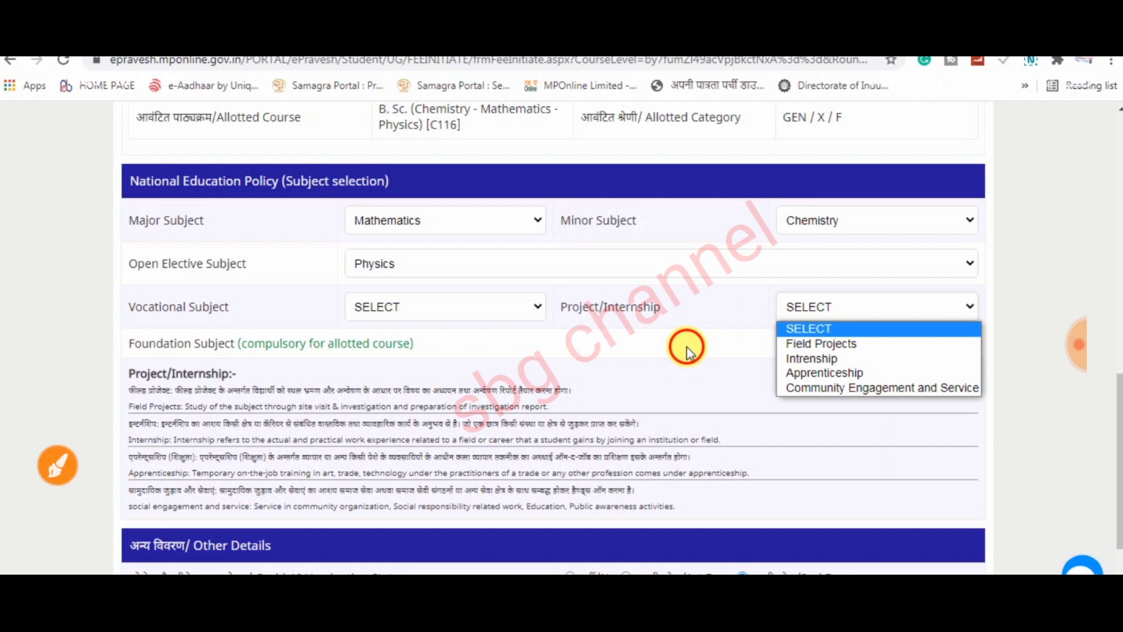
Mark the Project/Internship descriptions with a red loop and ticks, and draw a loop around the open Project/Internship option list.
click(58, 466)
mouse_move(278, 439)
mouse_down()
mouse_move(553, 445)
mouse_move(773, 428)
mouse_move(500, 358)
mouse_move(294, 402)
mouse_move(290, 440)
mouse_up()
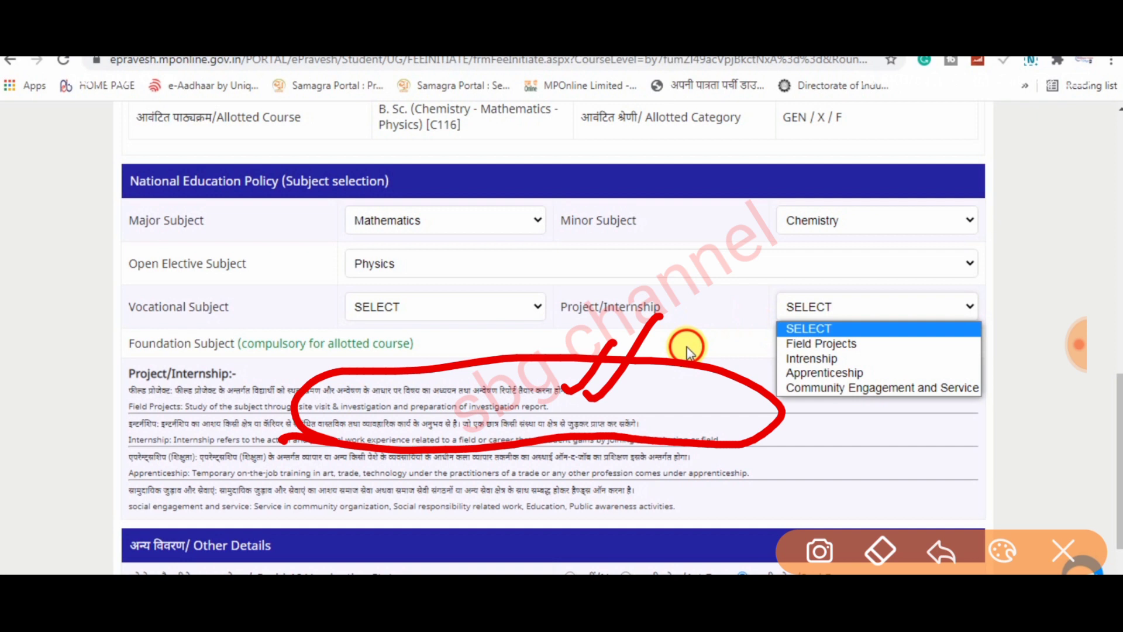
mouse_move(513, 420)
mouse_down()
mouse_move(449, 480)
mouse_move(494, 480)
mouse_up()
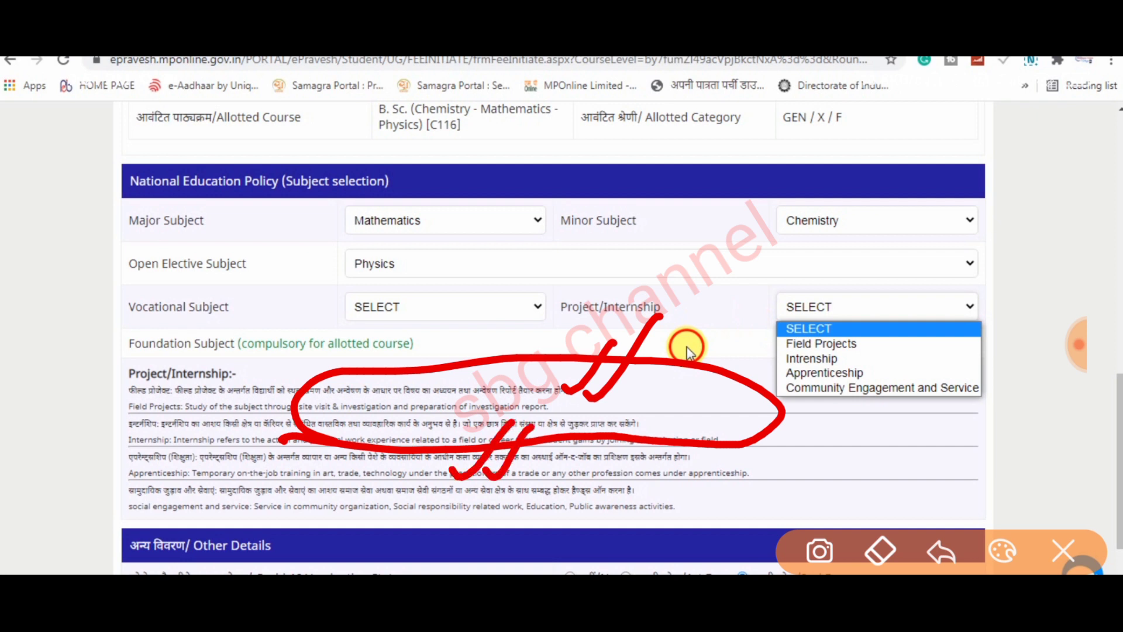
mouse_move(942, 319)
mouse_down()
mouse_move(754, 410)
mouse_move(913, 266)
mouse_move(822, 254)
mouse_up()
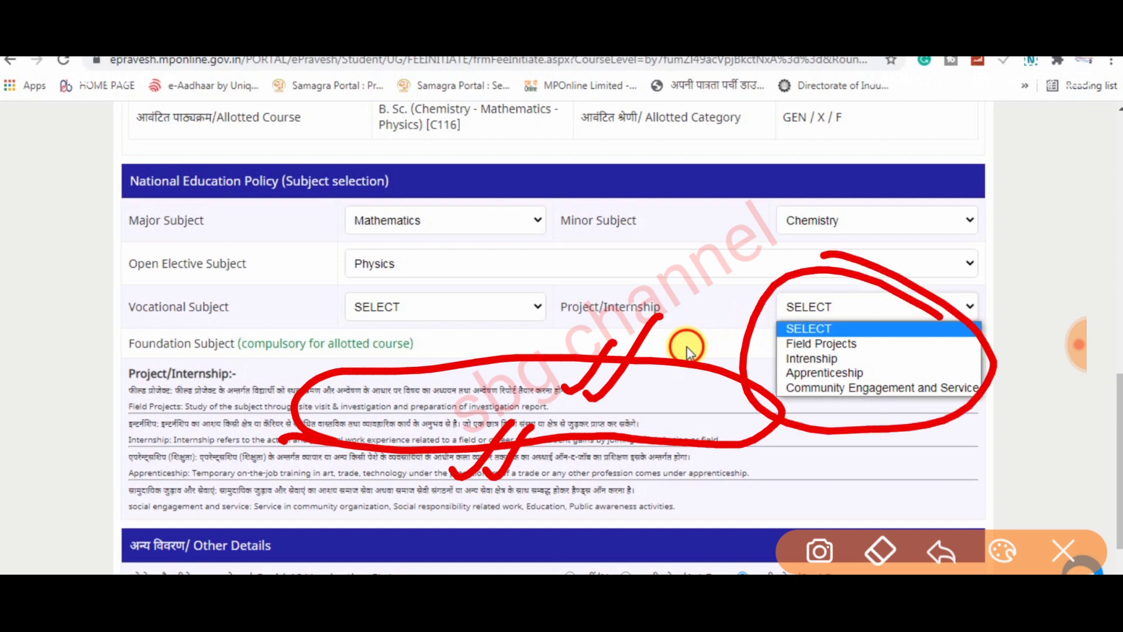
Draw freehand red strokes across the Major and Minor Subject rows, and clear the annotations.
drag(547, 201, 611, 231)
mouse_move(644, 163)
mouse_down()
mouse_move(655, 202)
mouse_move(752, 174)
mouse_up()
drag(842, 190, 857, 240)
drag(913, 172, 901, 228)
click(1064, 550)
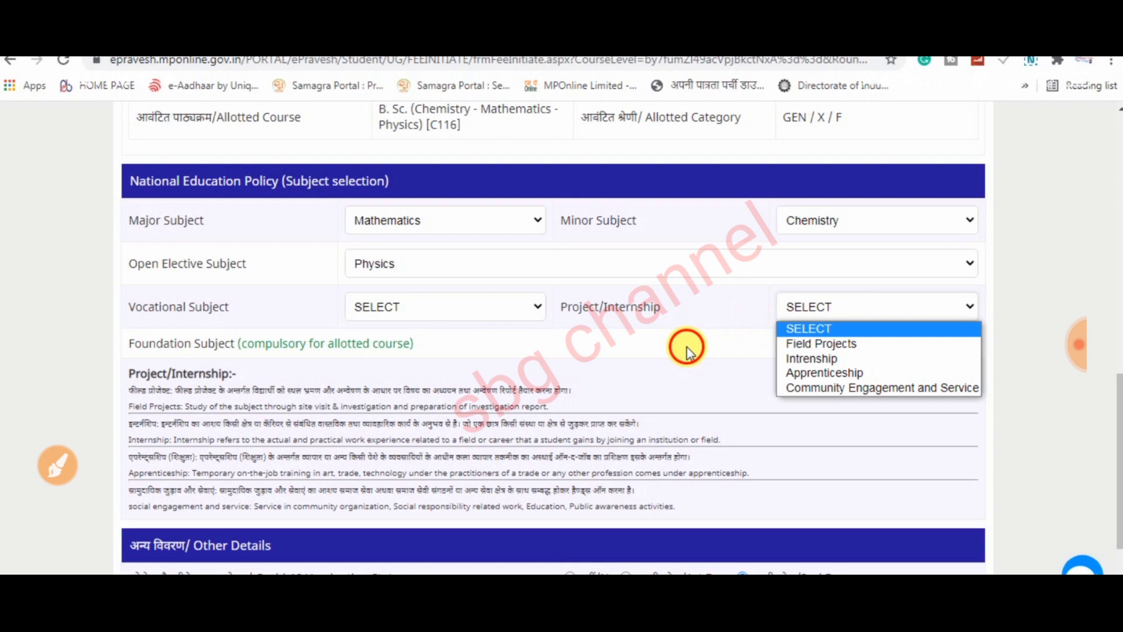
Loop the Covid-19 Vaccination Status label in red, tick each option while trying it, and set the status to 2nd Dose.
scroll(687, 351, down, 3)
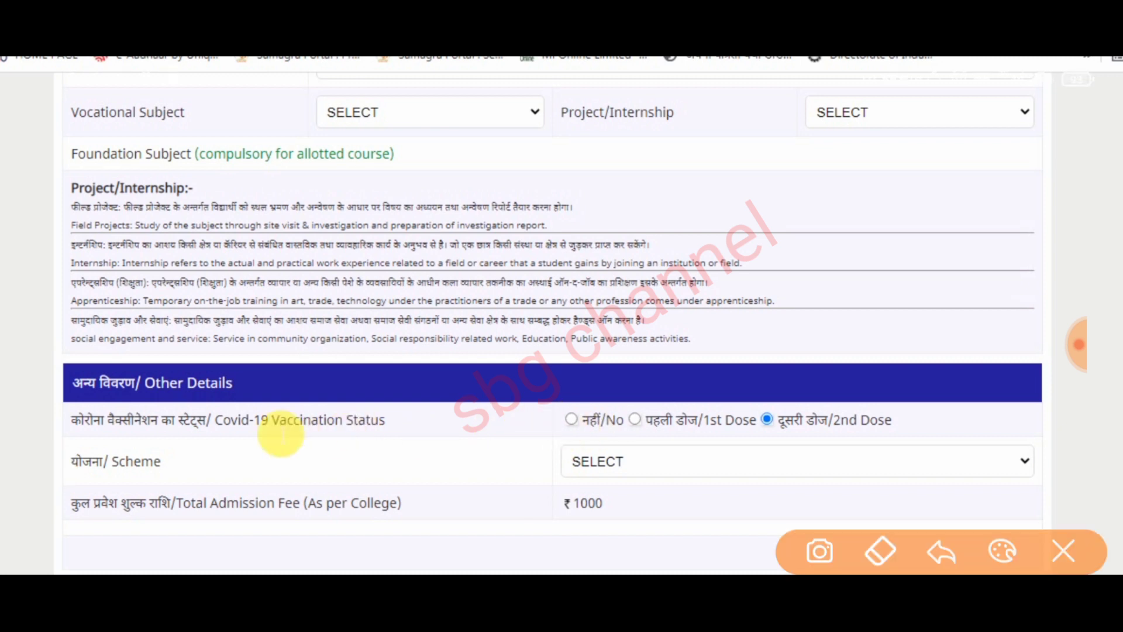
drag(87, 421, 408, 433)
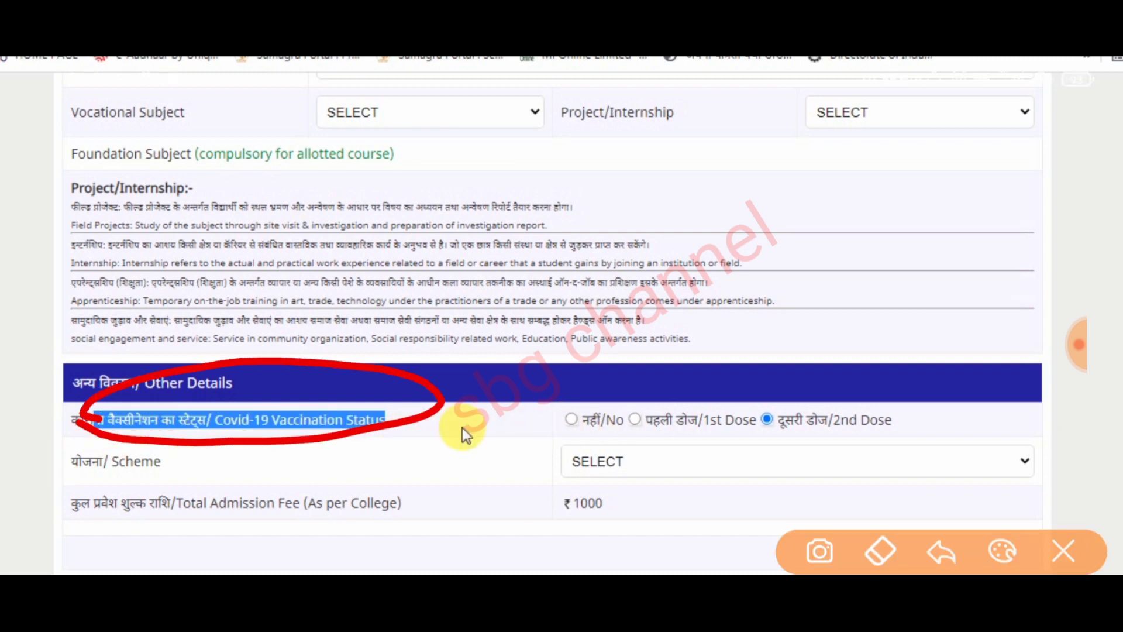
drag(578, 399, 648, 327)
click(577, 422)
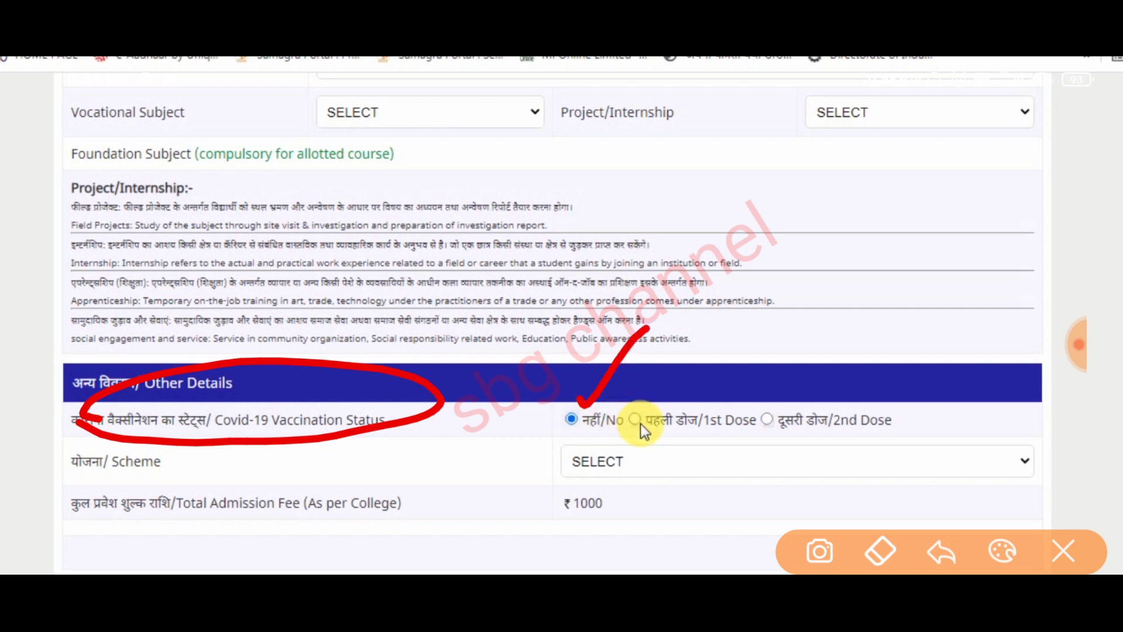
drag(673, 400, 755, 334)
click(637, 419)
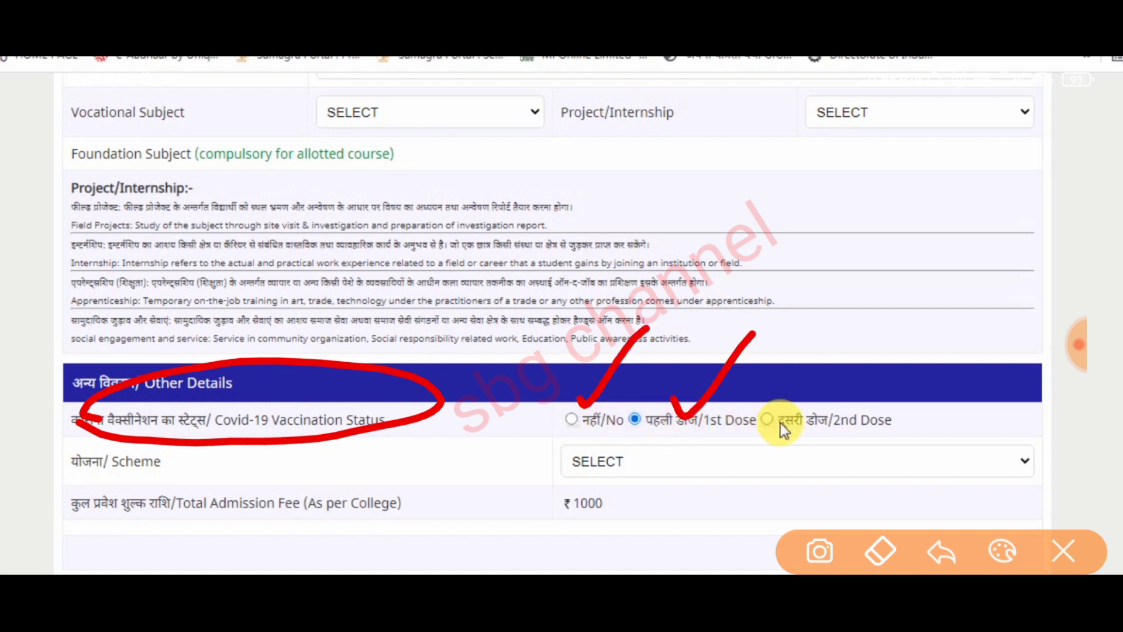
mouse_move(809, 393)
mouse_down()
mouse_move(822, 412)
mouse_move(919, 298)
mouse_up()
click(767, 419)
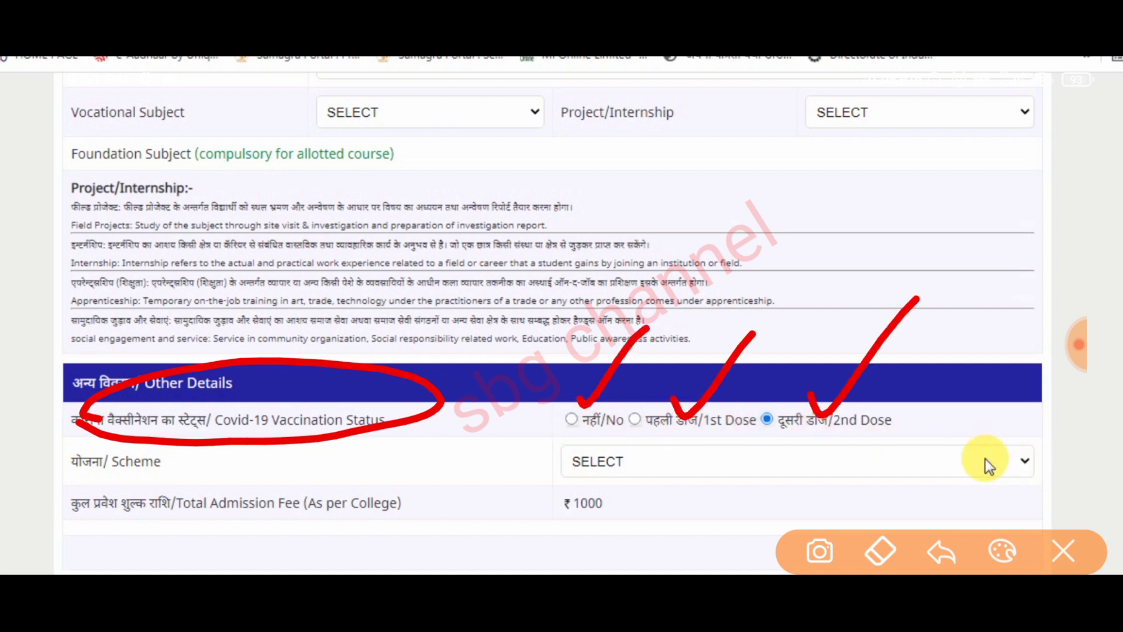
Set the Scheme to मुख्यमंत्री मेधावी विद्यार्थी योजना(MMVY) in Other Details.
click(960, 464)
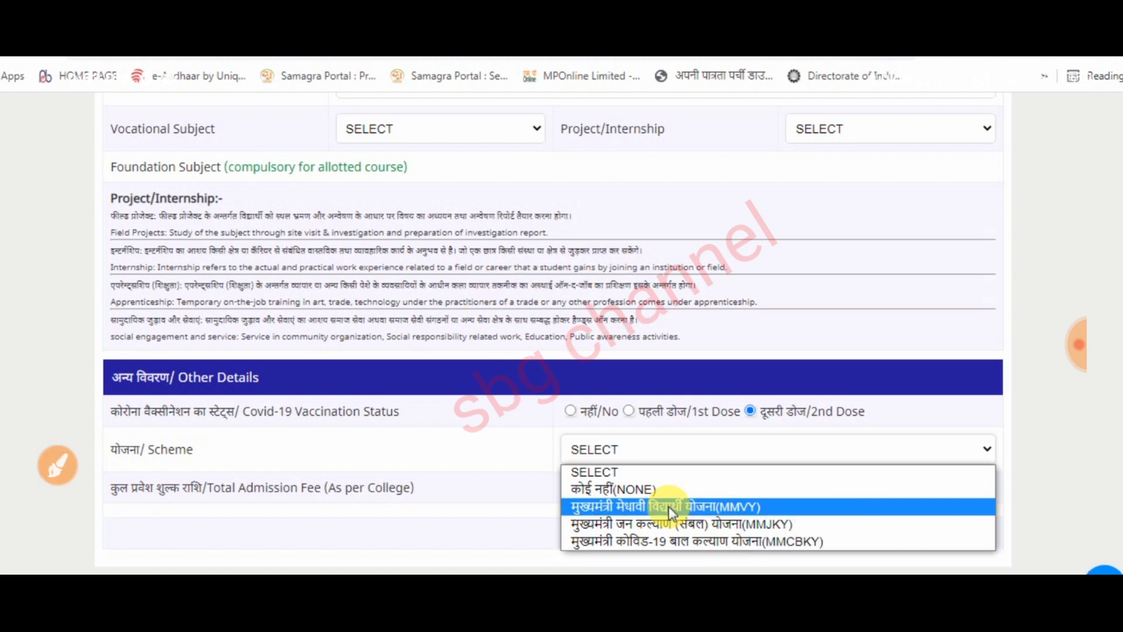
click(668, 507)
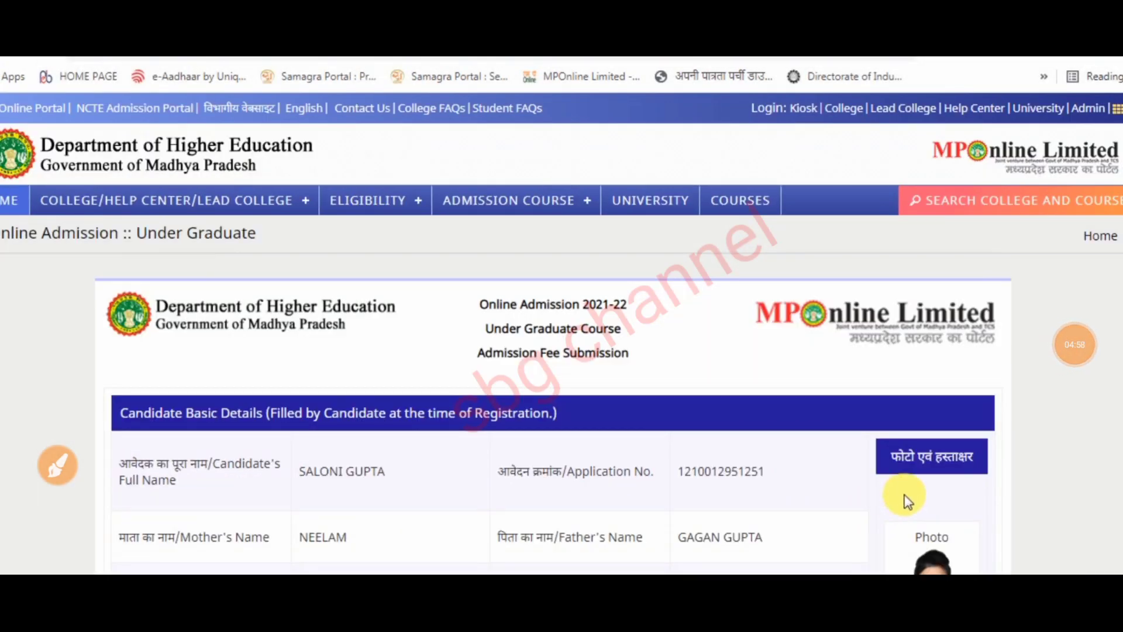
scroll(906, 500, down, 15)
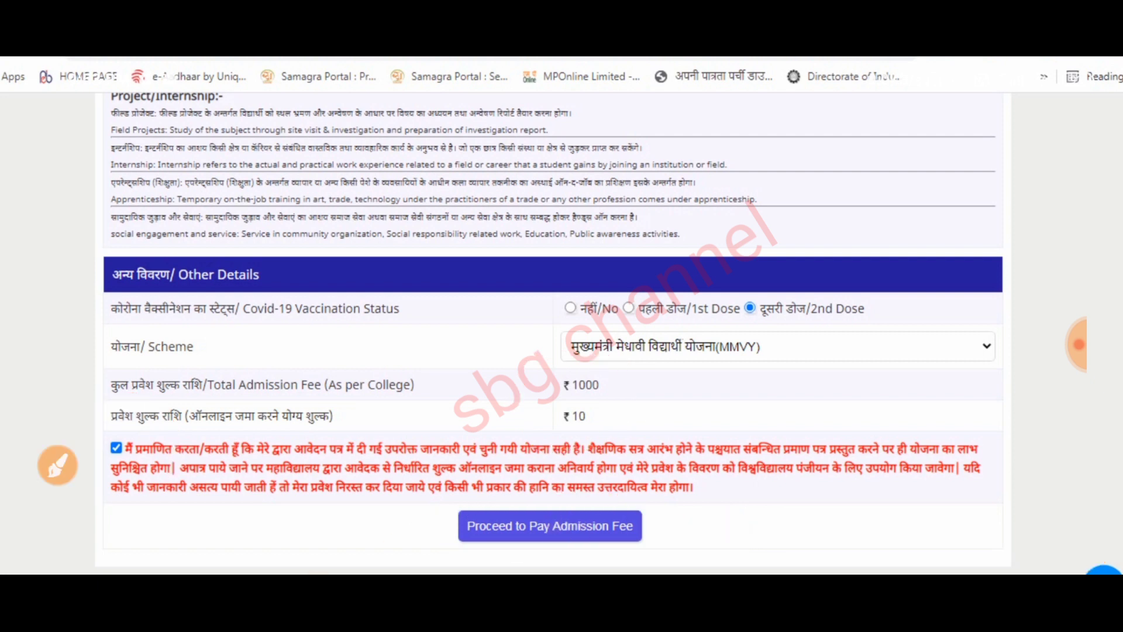
Switch the Scheme to मुख्यमंत्री जन कल्याण (संबल) योजना(MMJKY) and draw a red loop around the Scheme Sr.No./Remarks field.
click(728, 346)
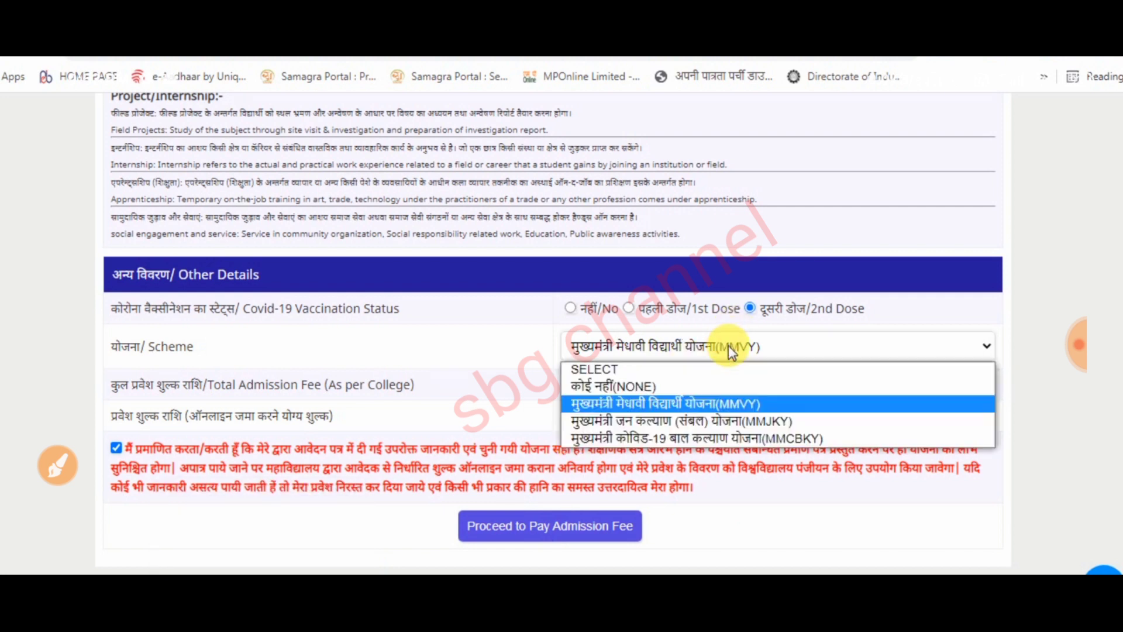
click(785, 420)
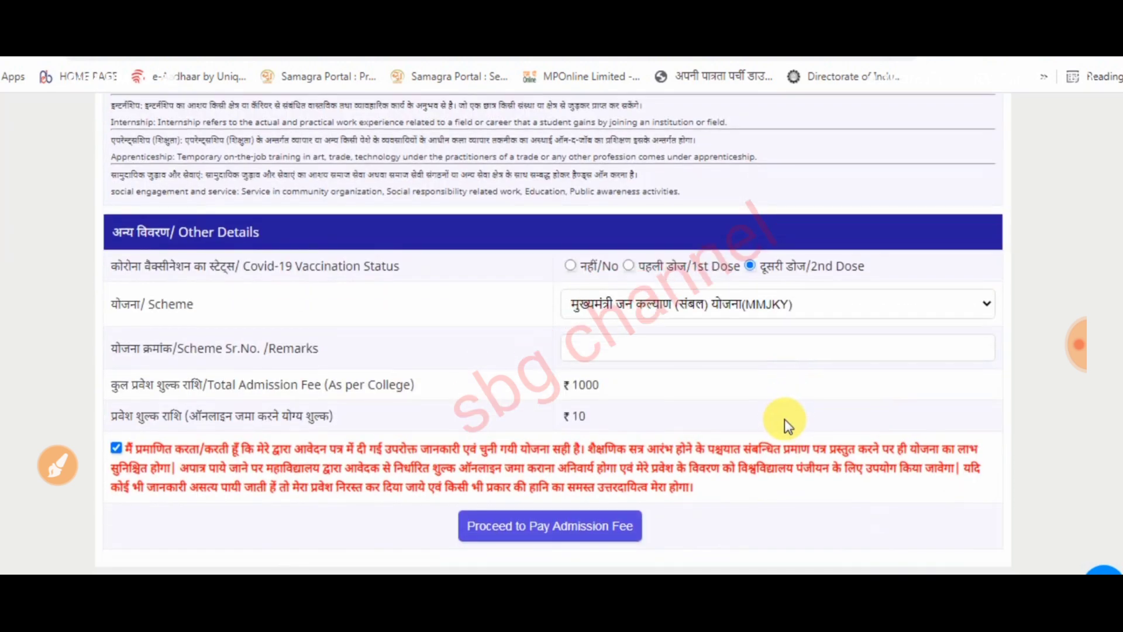
mouse_move(653, 338)
mouse_down()
mouse_move(615, 401)
mouse_move(778, 299)
mouse_up()
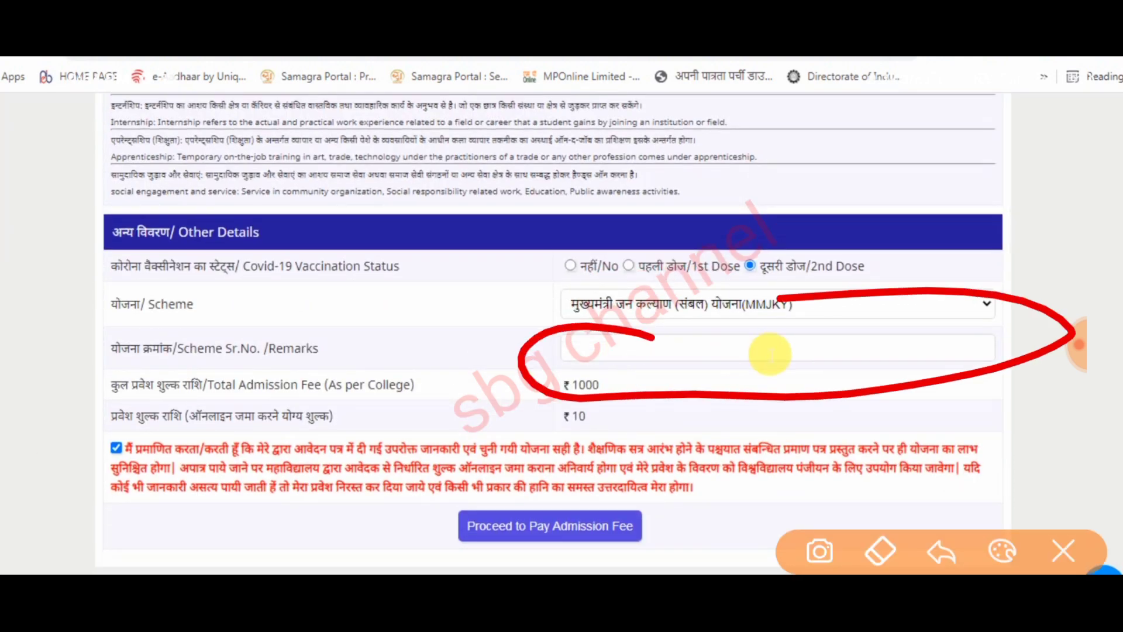
Switch the Scheme to मुख्यमंत्री कोविड-19 बाल कल्याण योजना(MMCBKY) and mark its two eligibility question fields with red ticks.
click(700, 303)
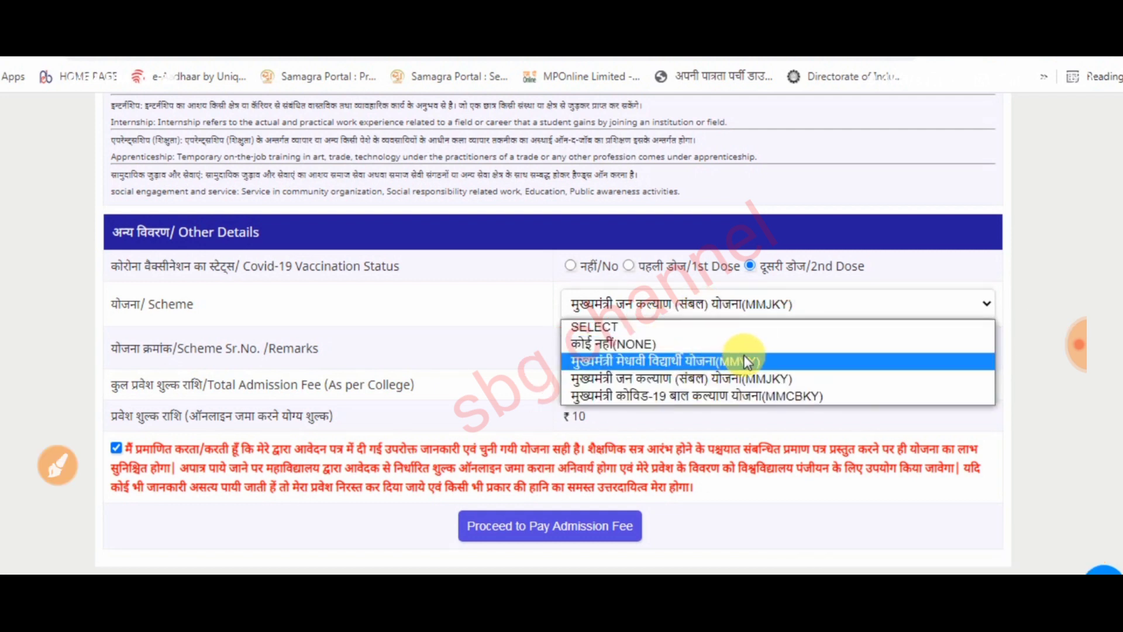
click(751, 396)
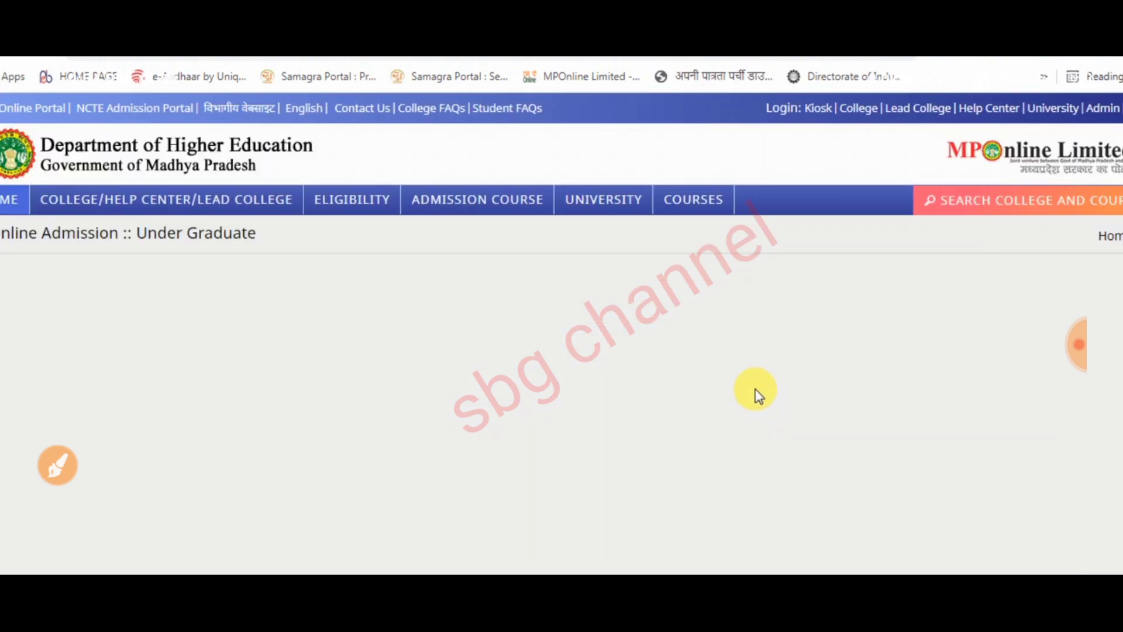
scroll(756, 388, down, 15)
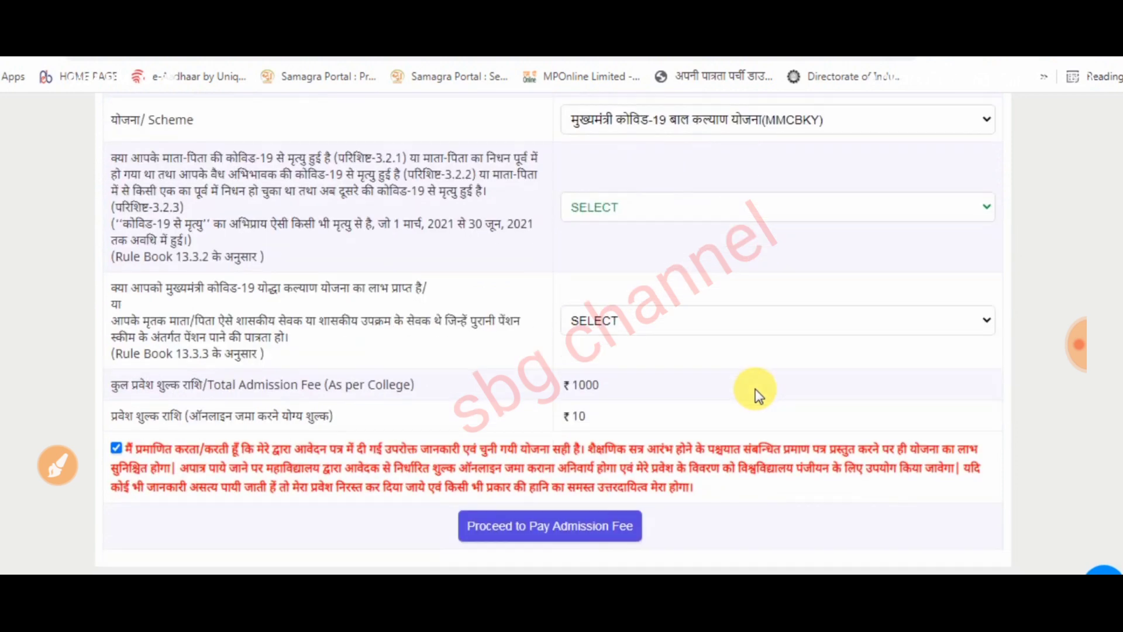
scroll(644, 302, up, 2)
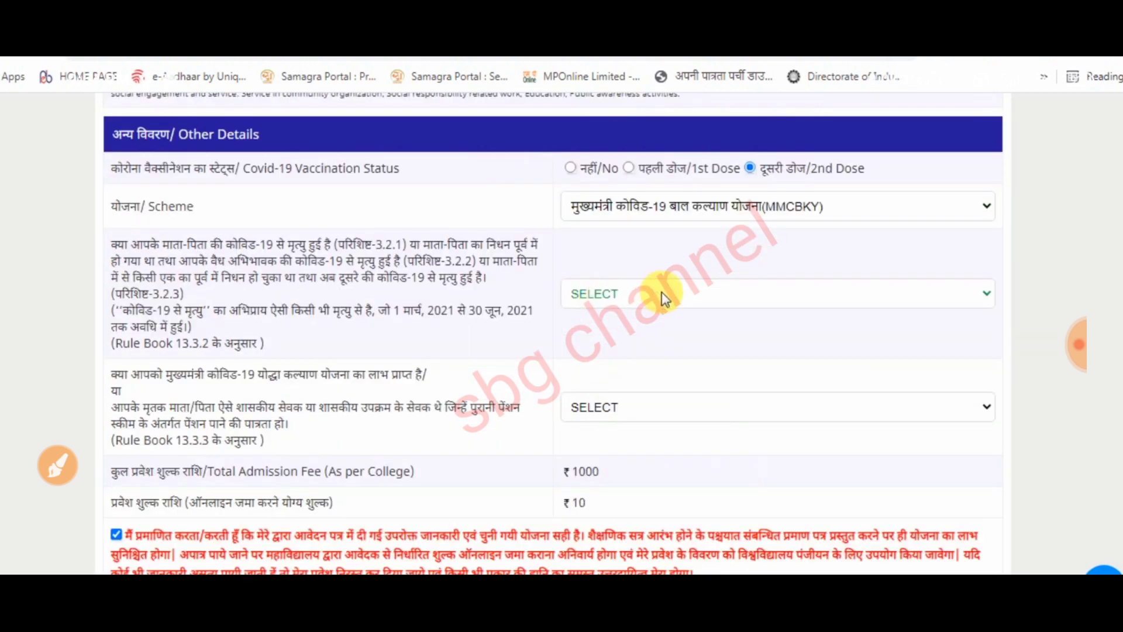
click(679, 294)
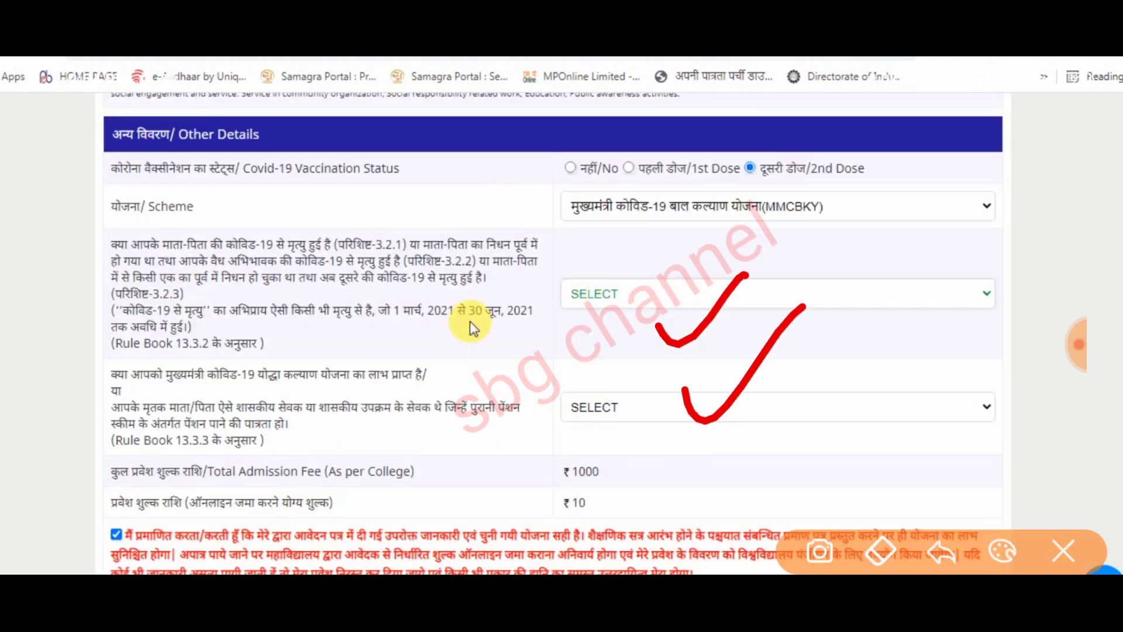
Set the Scheme to MMVY, and mark the online payable fee and Proceed to Pay Admission Fee with red loops and ticks.
click(694, 211)
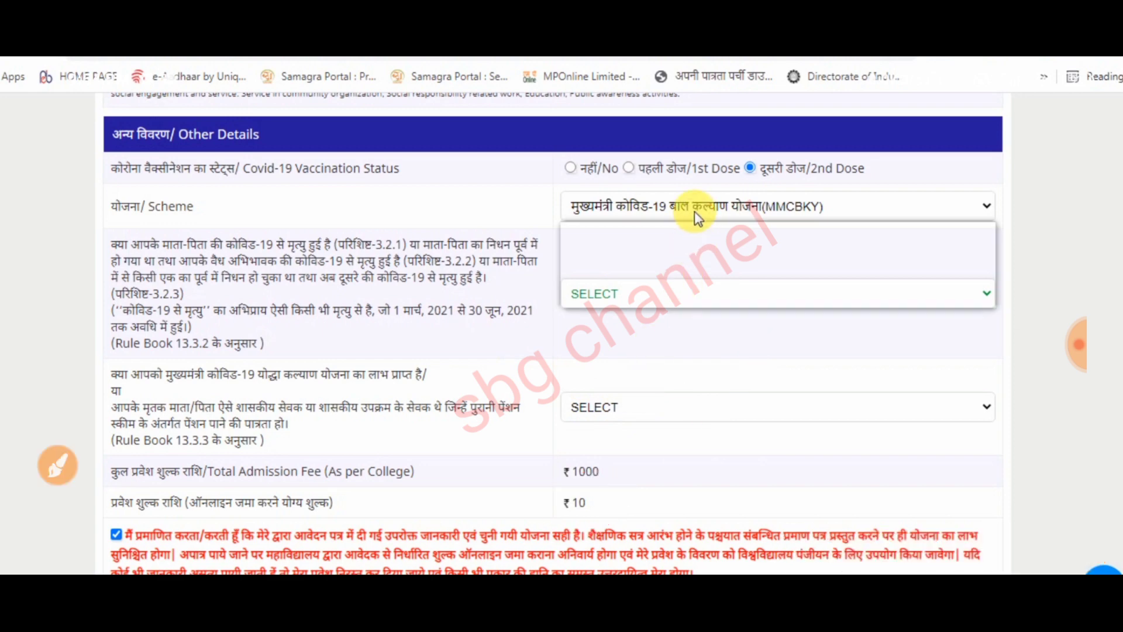
click(619, 264)
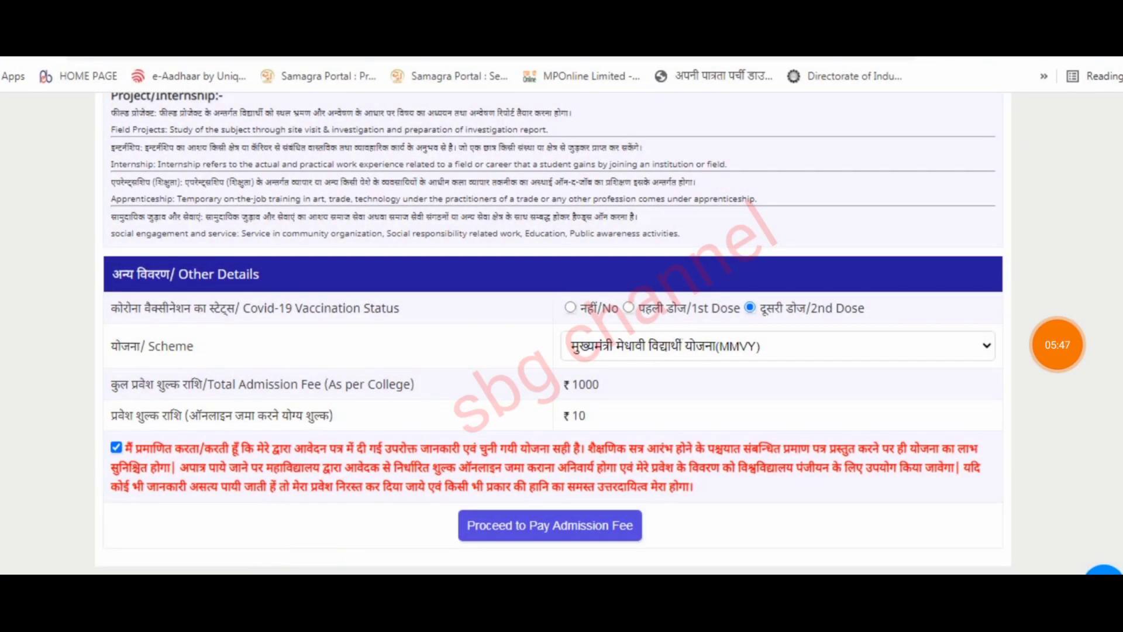
mouse_move(632, 391)
mouse_down()
mouse_move(527, 432)
mouse_move(632, 392)
mouse_up()
mouse_move(694, 501)
mouse_down()
mouse_move(623, 497)
mouse_move(474, 544)
mouse_move(635, 466)
mouse_move(583, 509)
mouse_up()
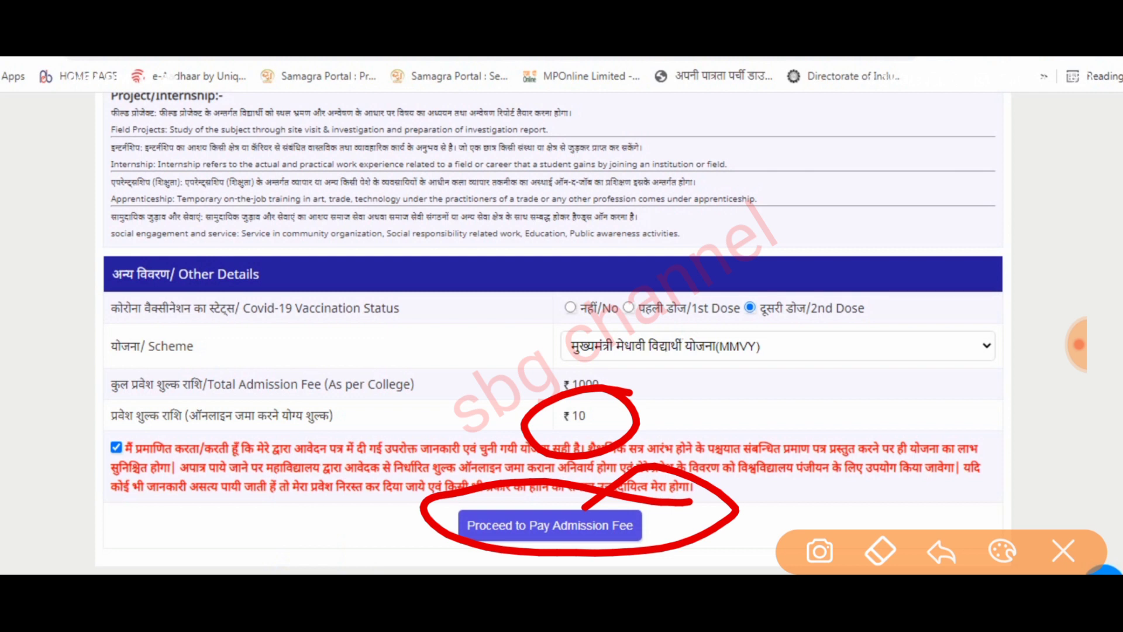
drag(632, 375, 715, 300)
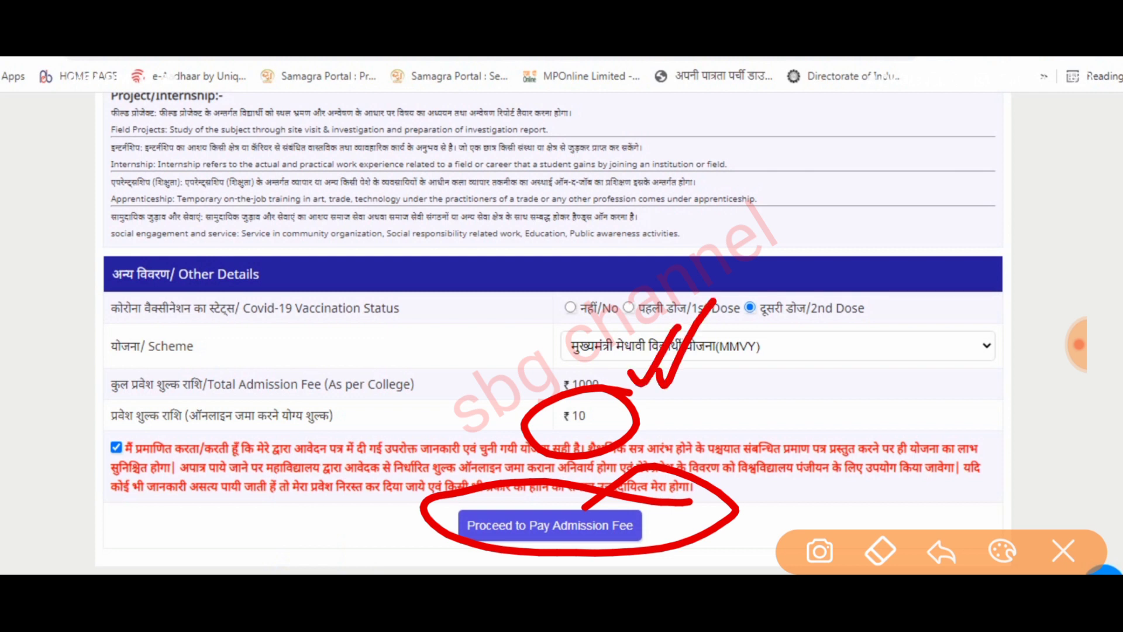
Draw a red downward arrow and freehand lettering beside the fee amounts, and clear the annotations.
drag(714, 356, 781, 416)
drag(787, 354, 778, 420)
drag(738, 393, 796, 416)
mouse_move(825, 268)
mouse_down()
mouse_move(913, 360)
mouse_move(831, 392)
mouse_up()
mouse_move(918, 389)
mouse_down()
mouse_move(933, 436)
mouse_move(966, 407)
mouse_move(930, 477)
mouse_up()
drag(871, 398, 936, 494)
drag(851, 416, 945, 322)
drag(945, 322, 989, 412)
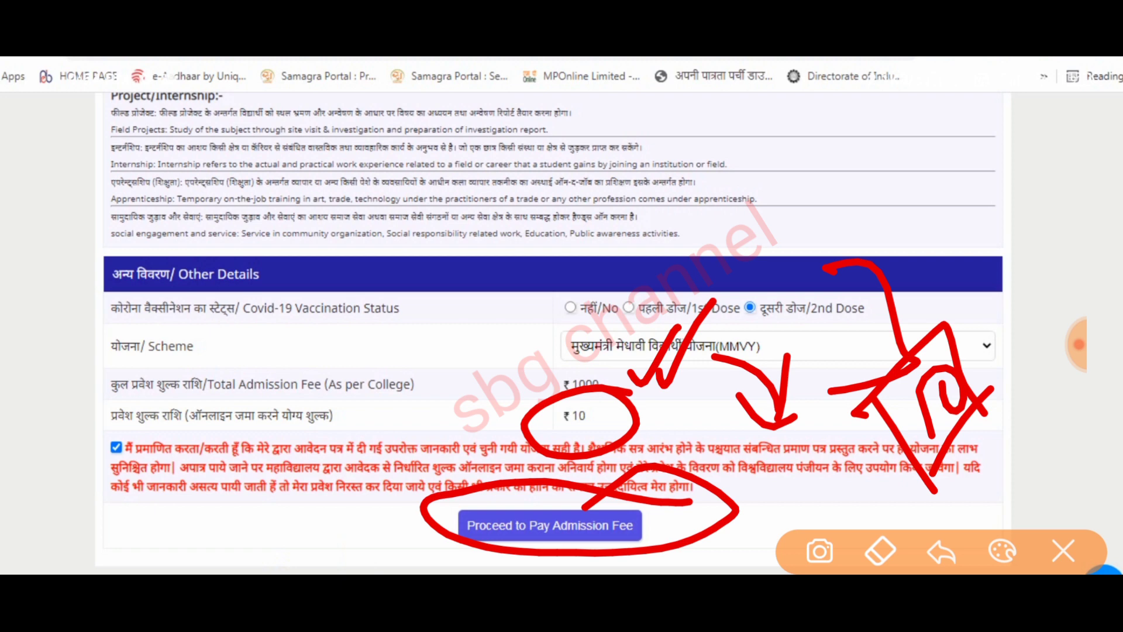
click(1063, 551)
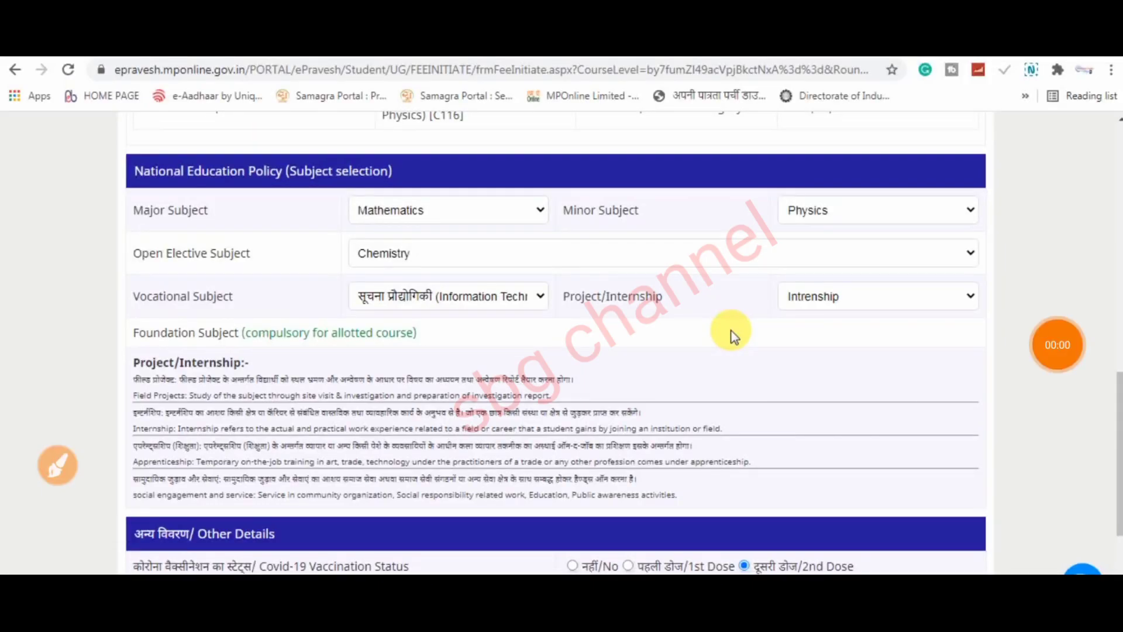
Proceed to pay the admission fee and choose the net banking option Only for SBI A/C Holders.
scroll(728, 340, down, 4)
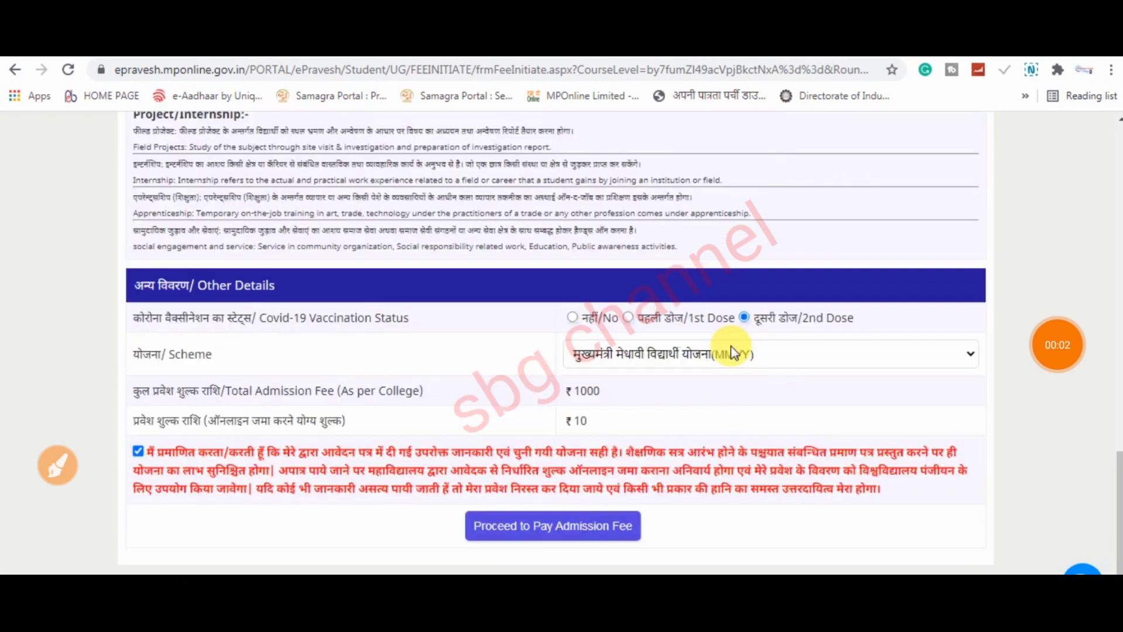
click(608, 535)
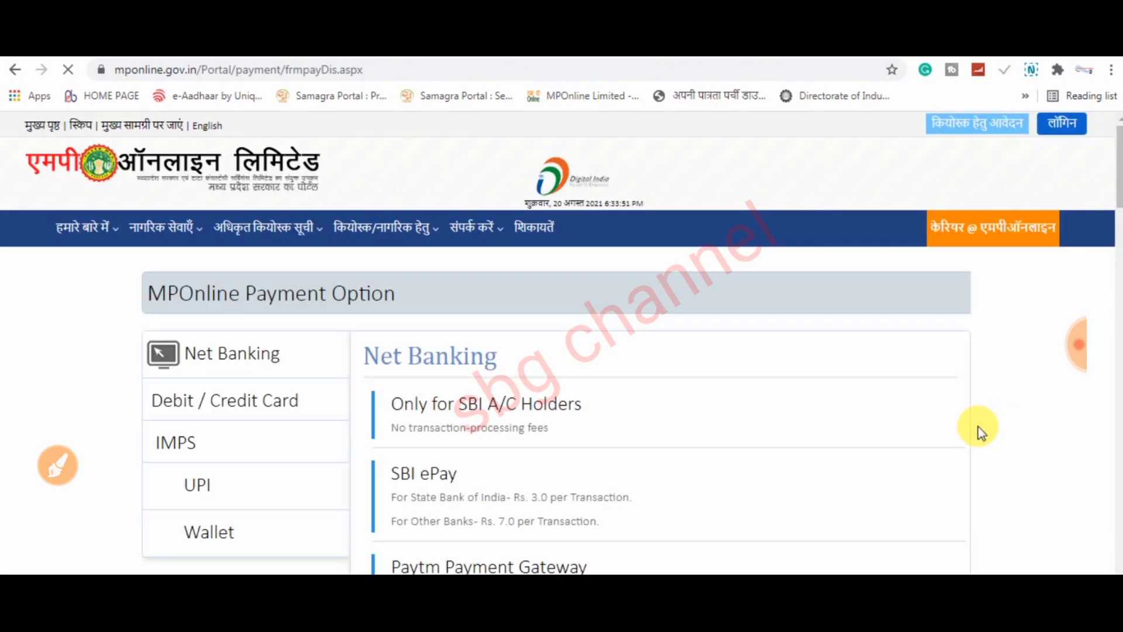
scroll(937, 415, down, 3)
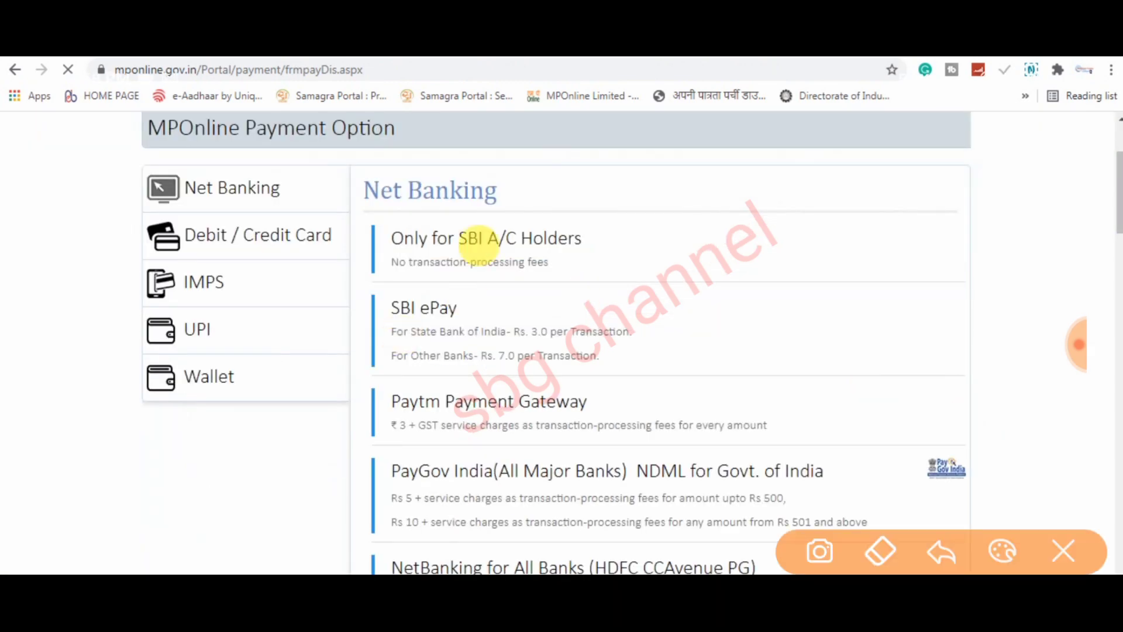
click(530, 236)
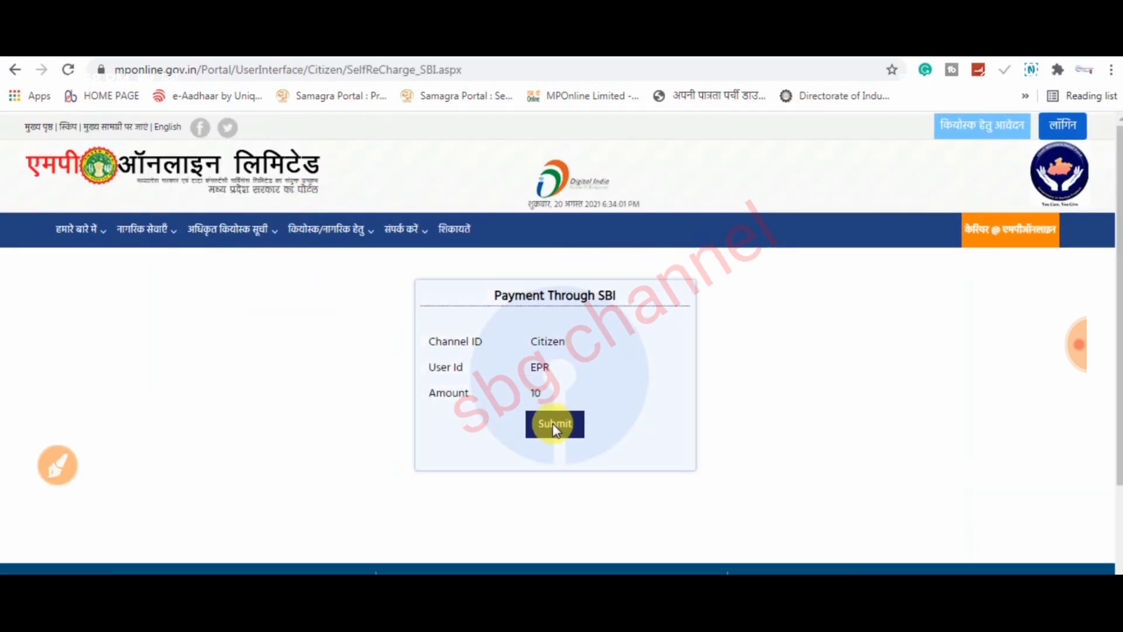
Submit the payment through SBI, accept the redirect to SBI, and fill in the net banking user name for Personal Banking.
click(554, 423)
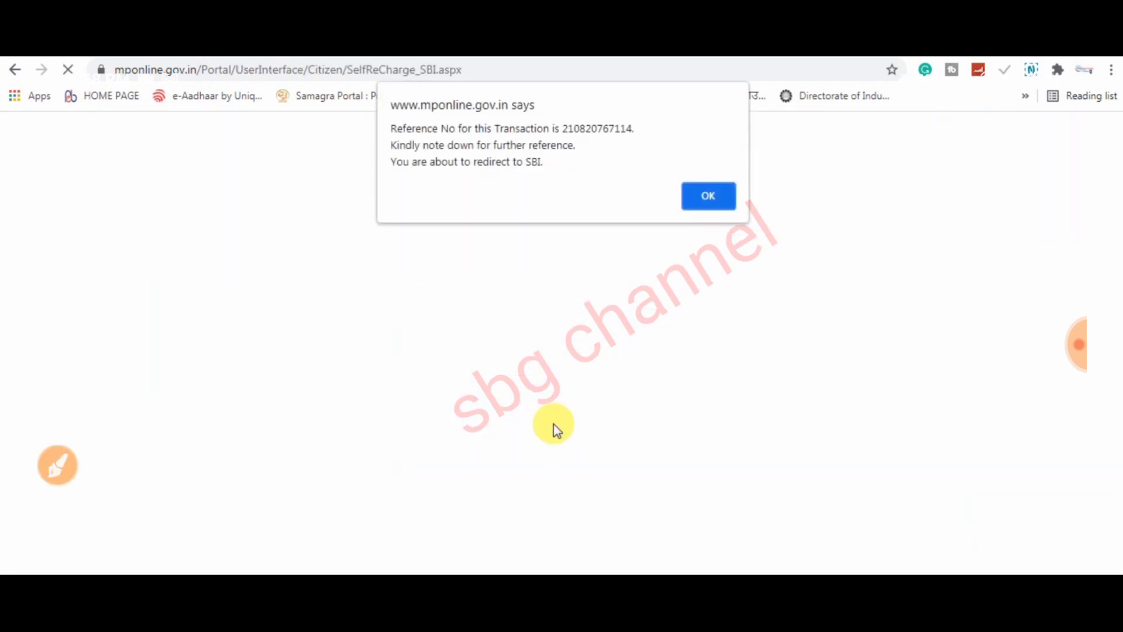
click(691, 207)
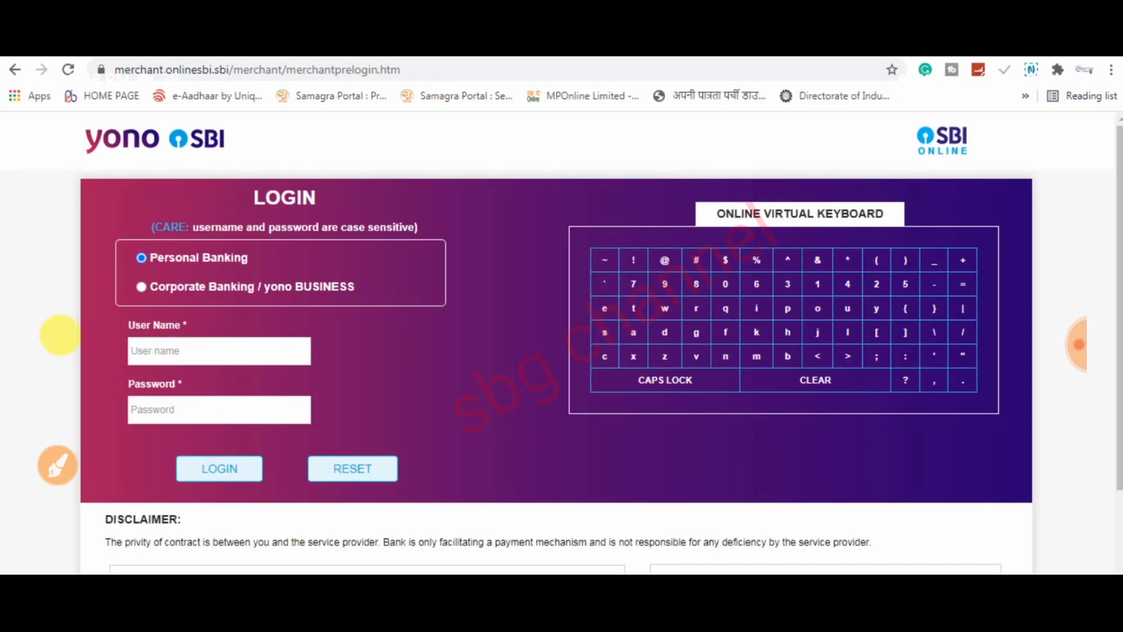
click(215, 363)
text(1)
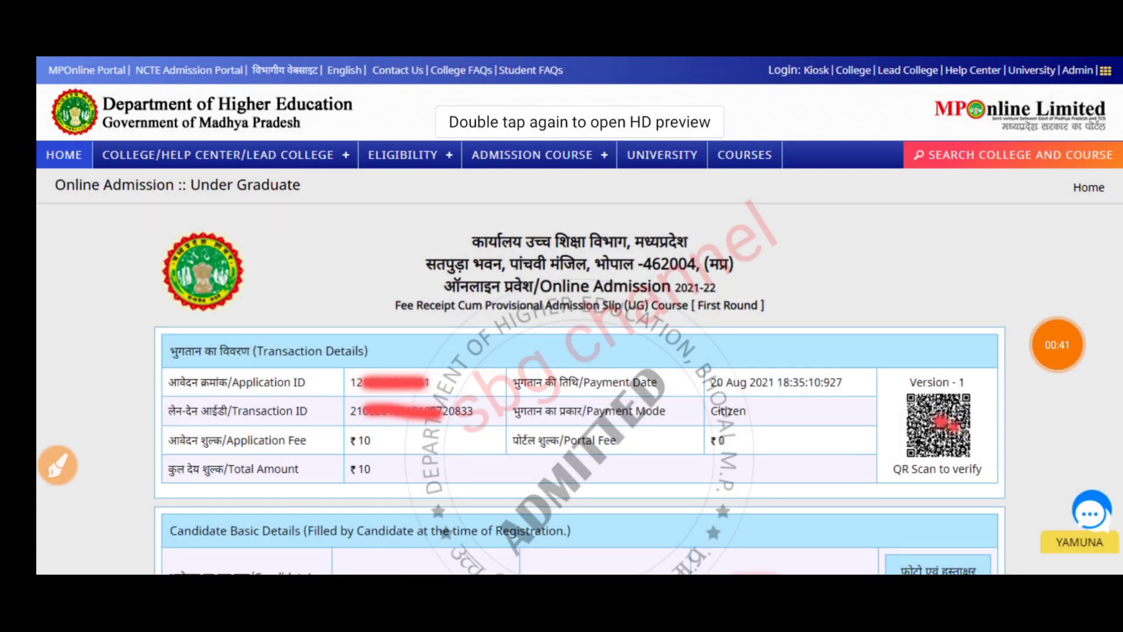
Draw a large red loop around the Transaction Details section of the fee receipt.
scroll(580, 316, down, 1)
scroll(580, 351, down, 2)
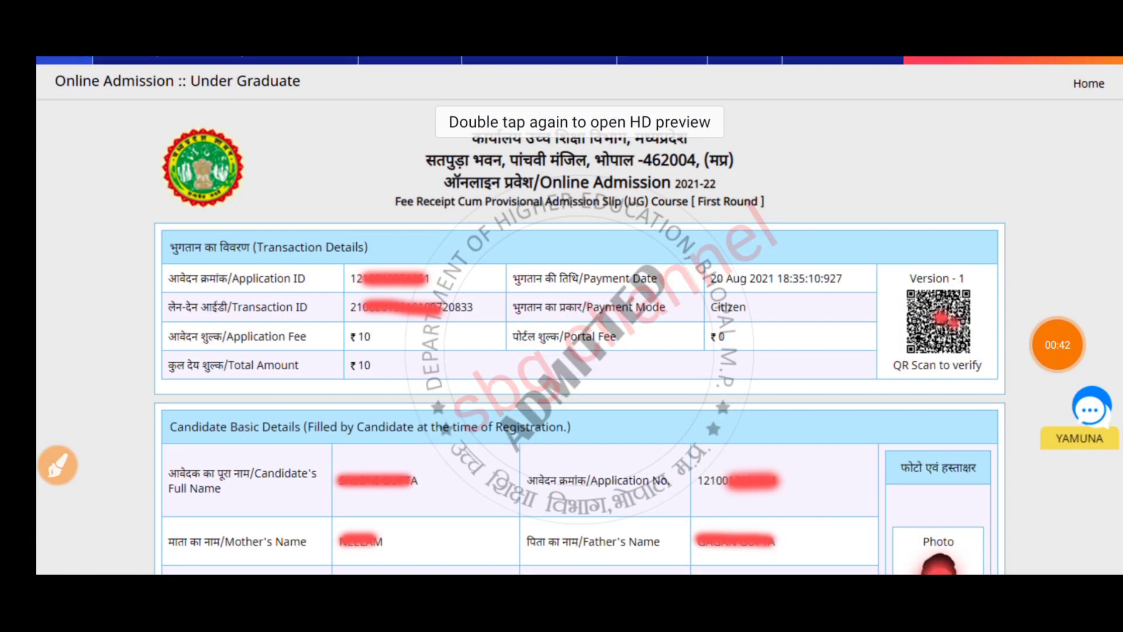
scroll(579, 316, down, 1)
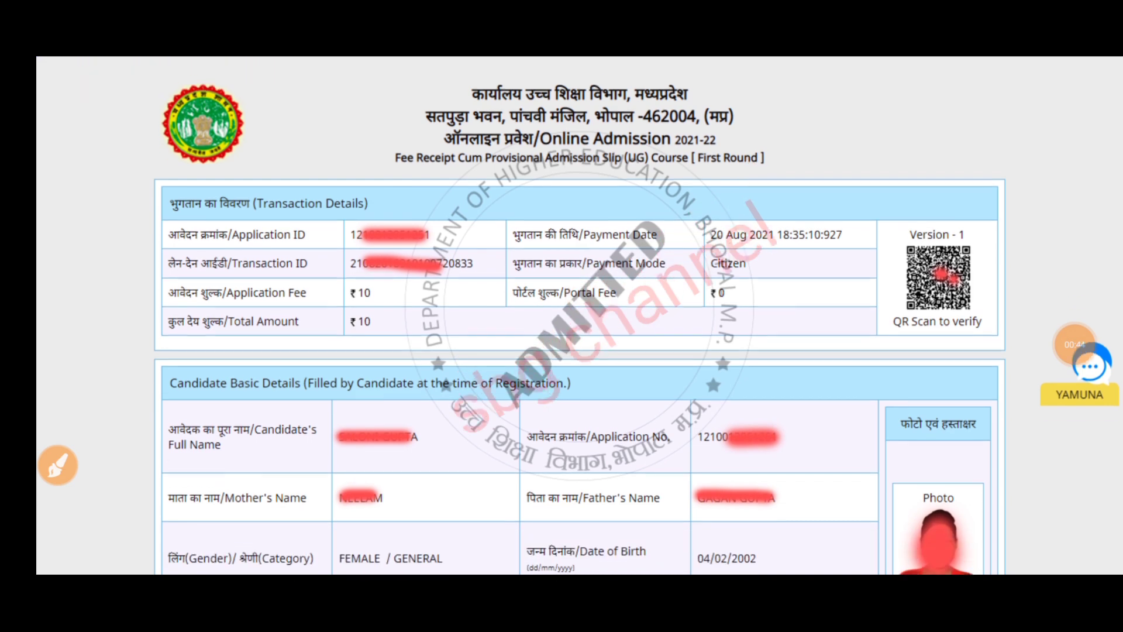
scroll(579, 316, up, 1)
scroll(579, 315, down, 1)
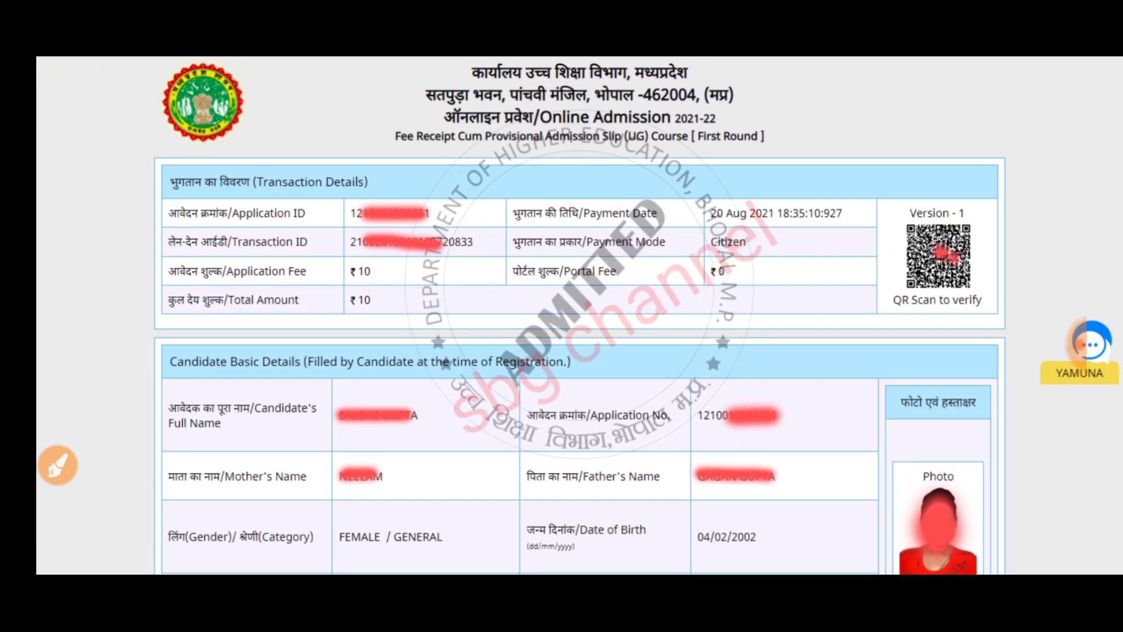
scroll(755, 304, up, 1)
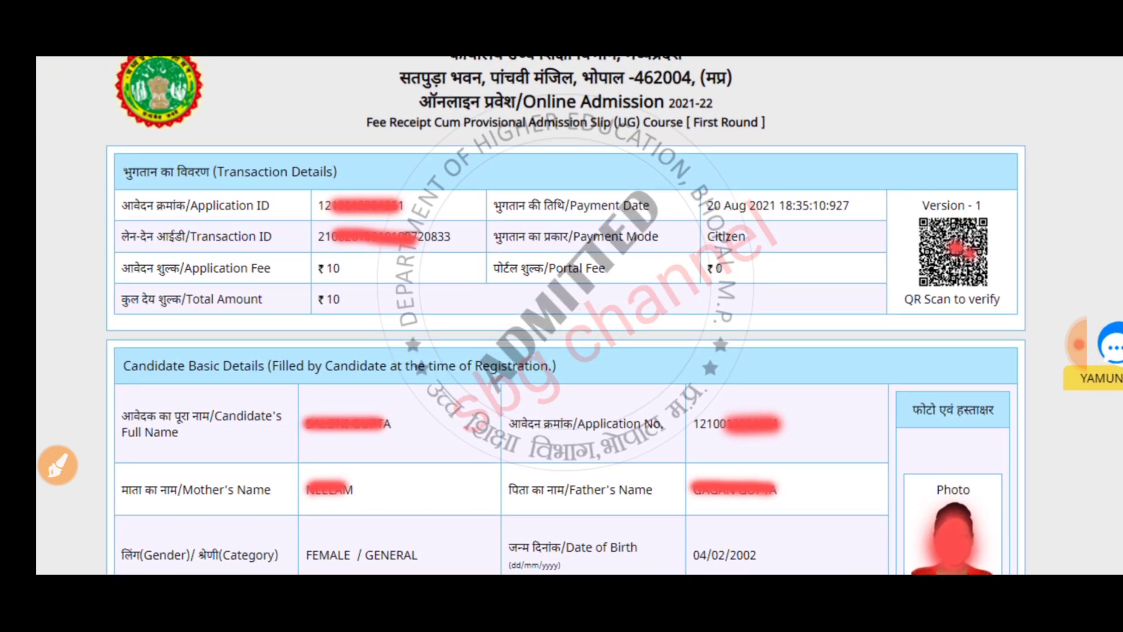
click(58, 465)
mouse_move(193, 142)
mouse_down()
mouse_move(62, 216)
mouse_move(892, 347)
mouse_move(674, 122)
mouse_move(155, 142)
mouse_up()
Switch the pen to blue, mark the receipt's IDs, fee amounts, payment date and QR code, and clear the annotations.
click(1002, 551)
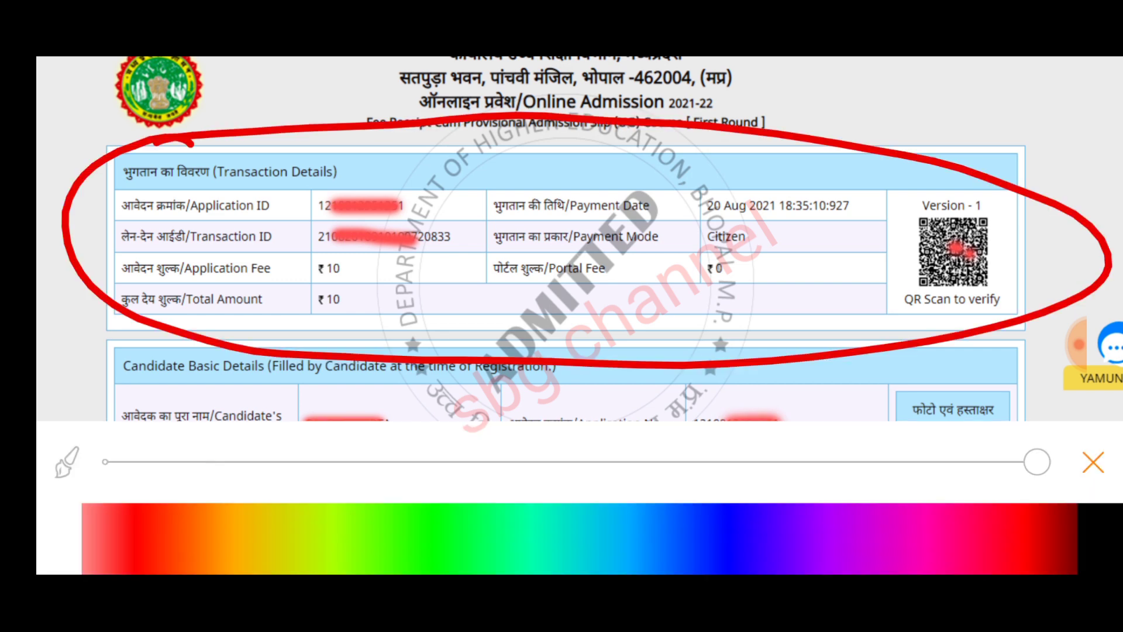
click(1091, 462)
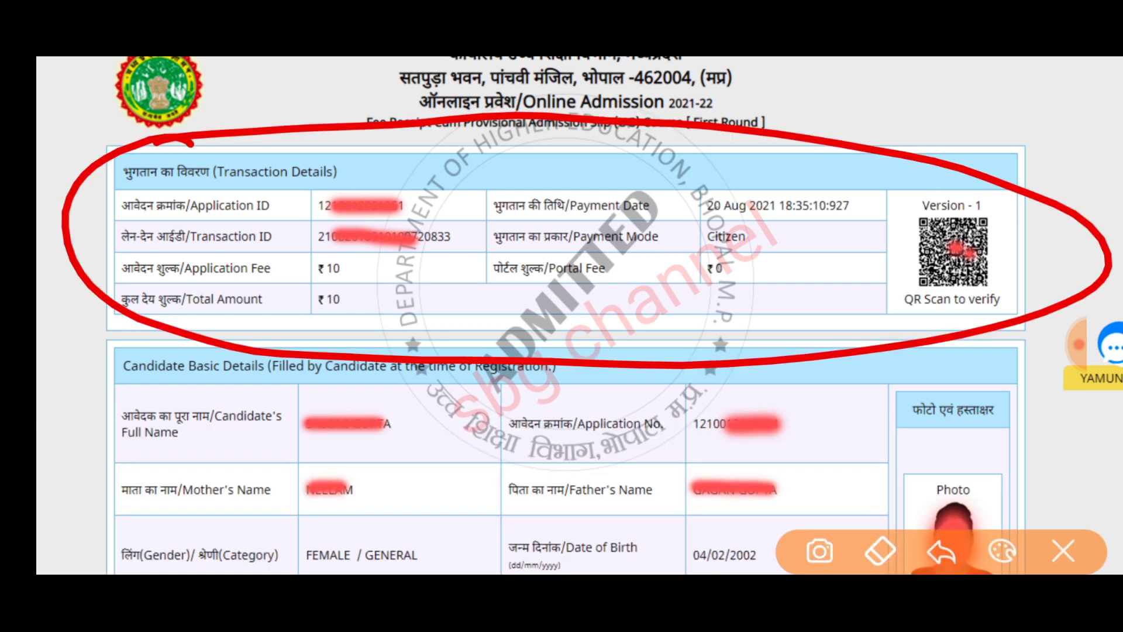
mouse_move(264, 188)
mouse_down()
mouse_move(354, 149)
mouse_move(394, 114)
mouse_up()
drag(296, 239, 382, 167)
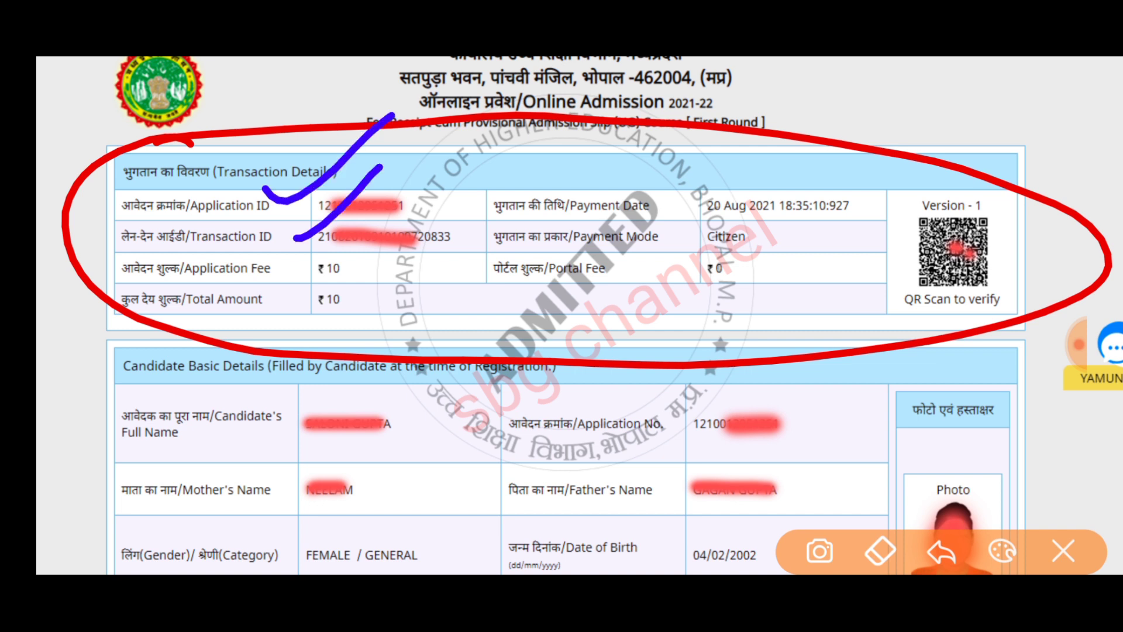
mouse_move(374, 258)
mouse_down()
mouse_move(310, 268)
mouse_move(325, 246)
mouse_up()
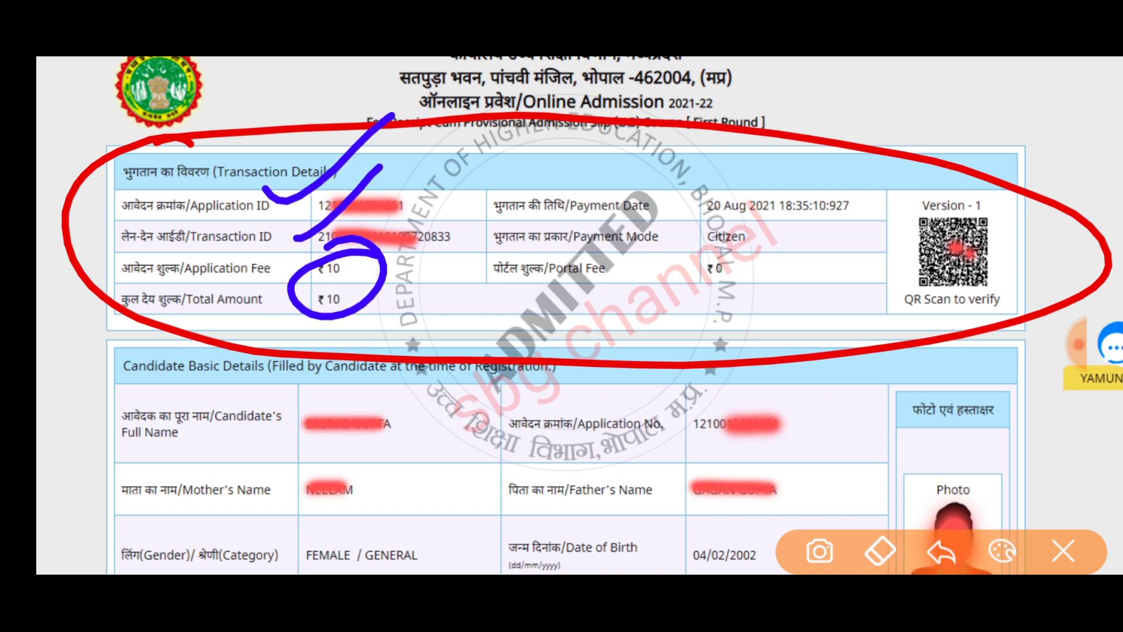
mouse_move(674, 211)
mouse_down()
mouse_move(784, 165)
mouse_move(679, 202)
mouse_up()
drag(987, 212, 960, 205)
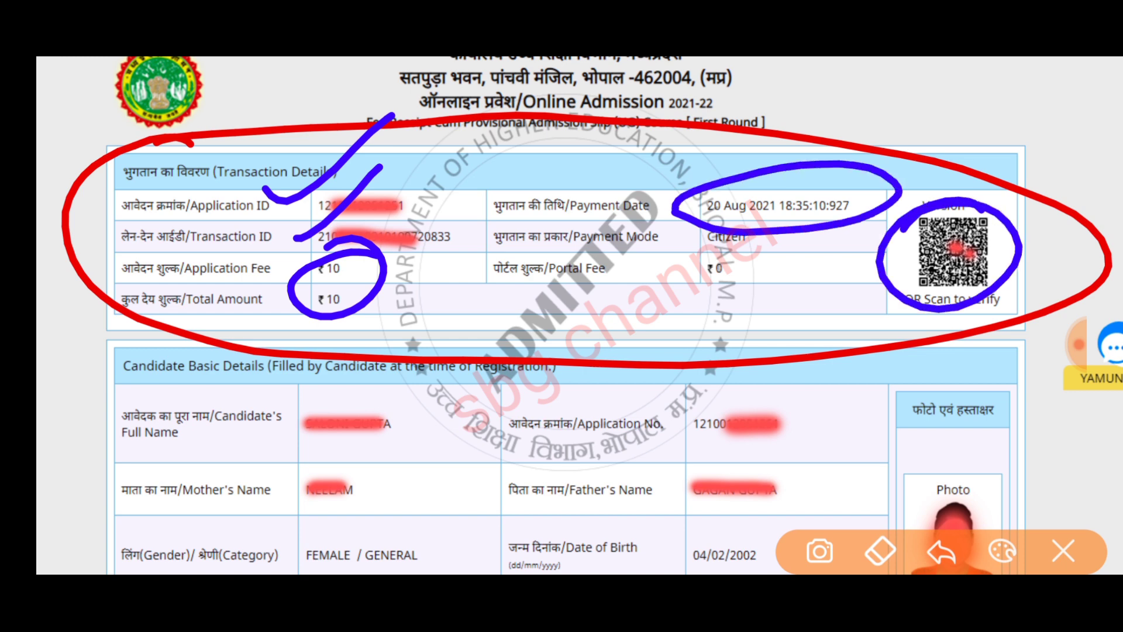
click(1063, 551)
click(1080, 345)
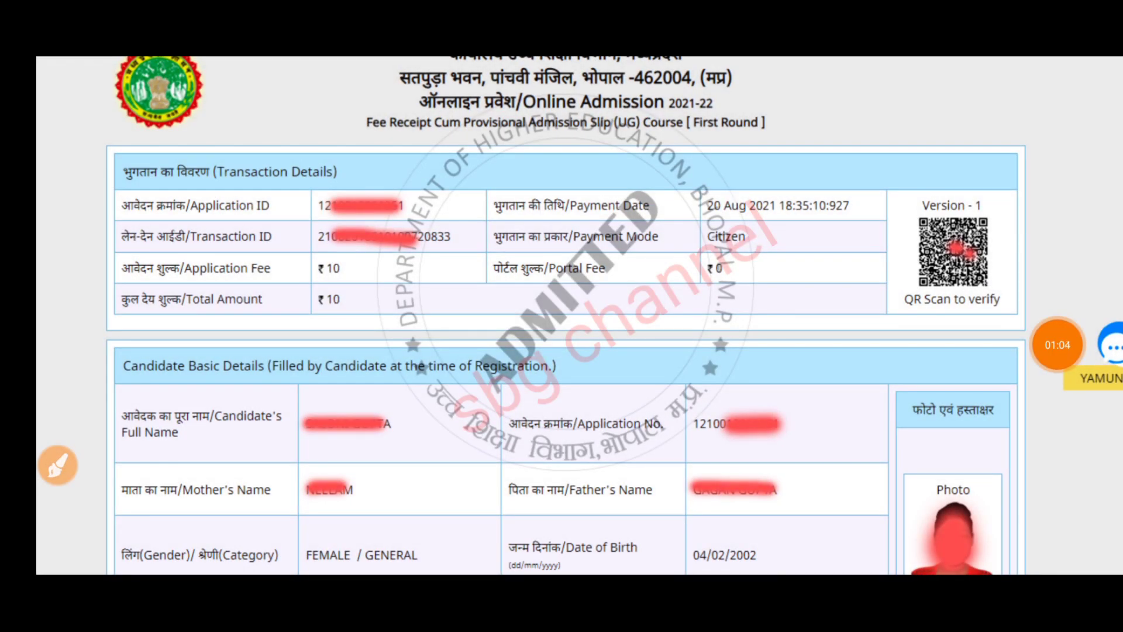
Frame the ADMITTED watermark with a blue box and an arrow, and clear the annotations.
click(58, 465)
drag(410, 355, 475, 437)
mouse_move(389, 370)
mouse_down()
mouse_move(735, 263)
mouse_move(448, 456)
mouse_up()
mouse_move(711, 213)
mouse_down()
mouse_move(693, 234)
mouse_move(758, 195)
mouse_up()
mouse_move(726, 169)
mouse_down()
mouse_move(755, 165)
mouse_move(768, 303)
mouse_up()
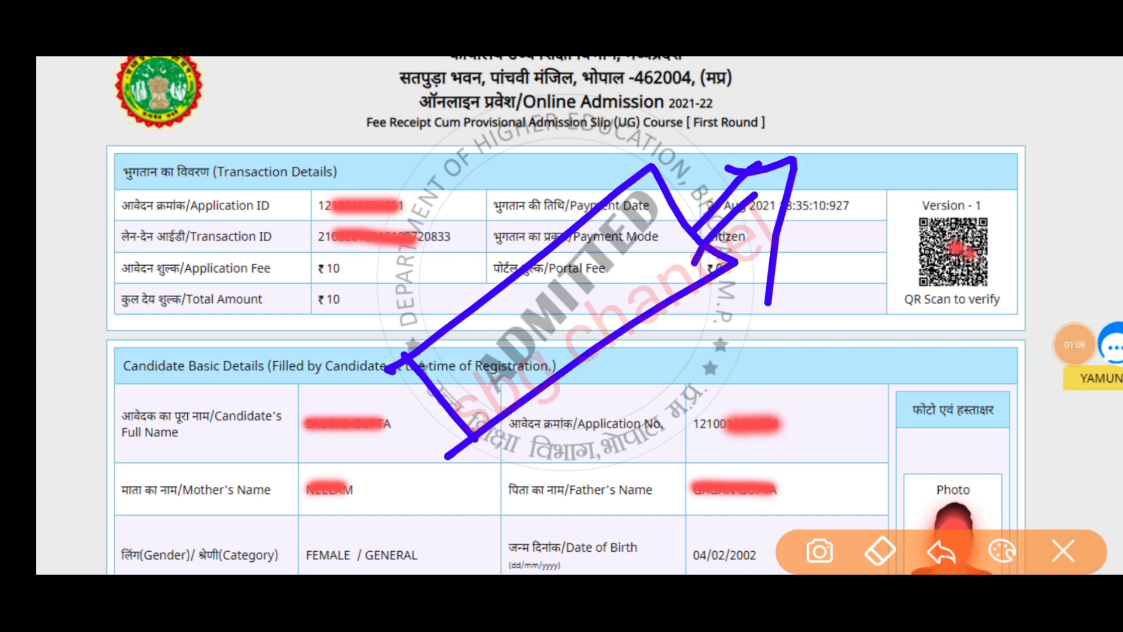
click(1064, 551)
Loop the Allotment Details section, the Vocational Subject value and the Project/Internship value in blue, and clear the annotations.
scroll(561, 315, down, 4)
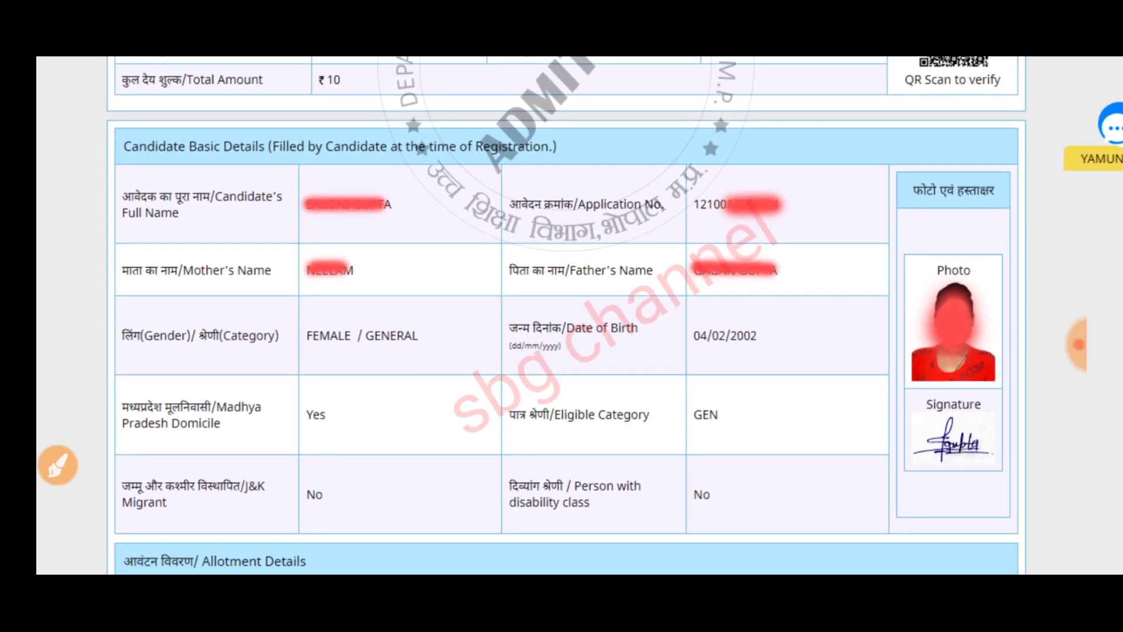
scroll(561, 316, down, 3)
scroll(562, 316, up, 2)
scroll(561, 316, down, 1)
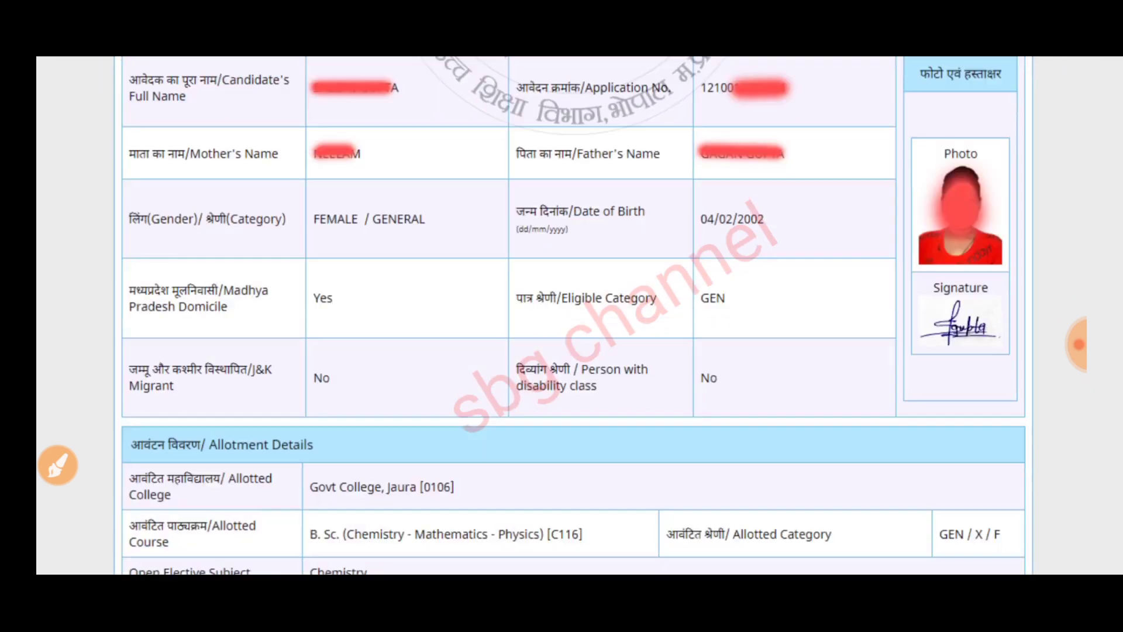
scroll(562, 316, down, 5)
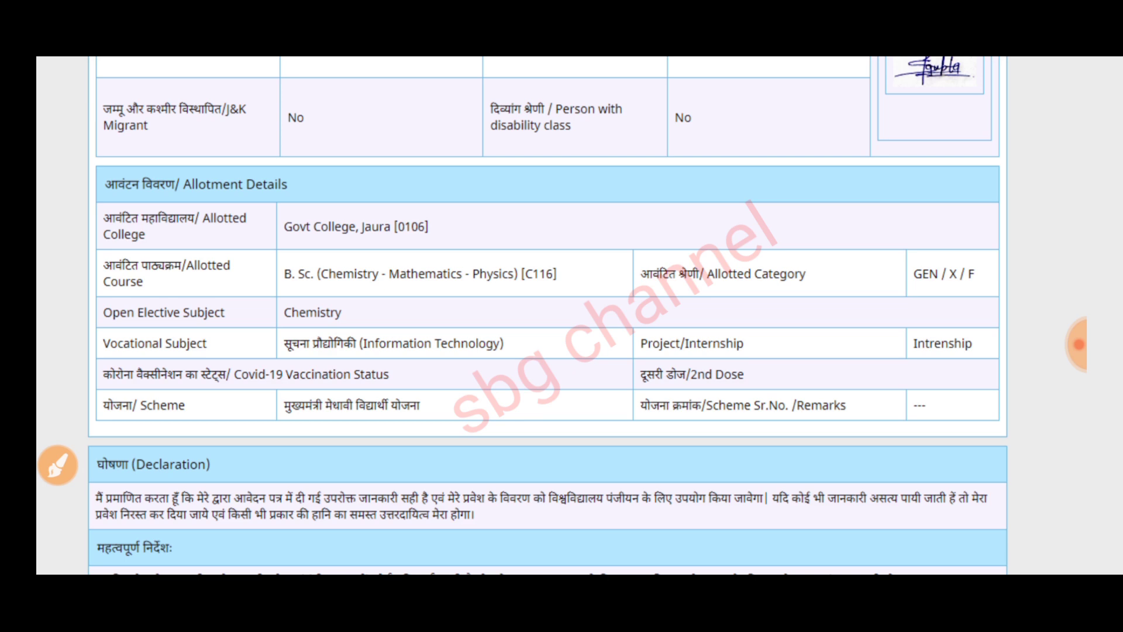
click(1076, 344)
click(1058, 345)
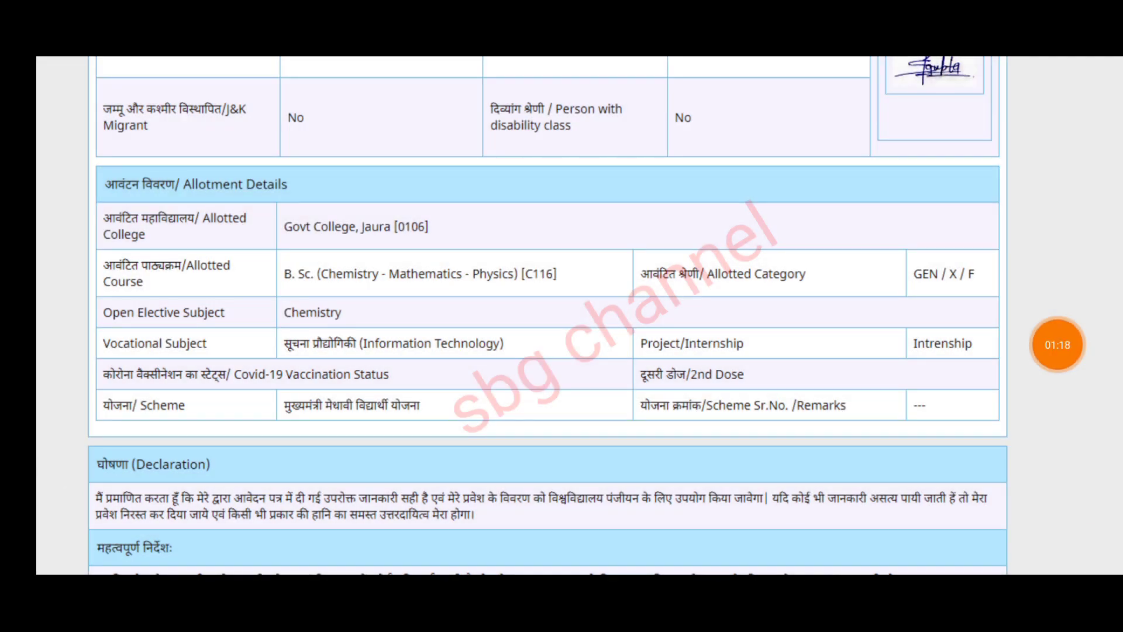
mouse_move(181, 136)
mouse_down()
mouse_move(109, 178)
mouse_move(240, 492)
mouse_move(998, 374)
mouse_move(495, 123)
mouse_move(150, 192)
mouse_up()
mouse_move(544, 336)
mouse_down()
mouse_move(285, 331)
mouse_move(255, 354)
mouse_up()
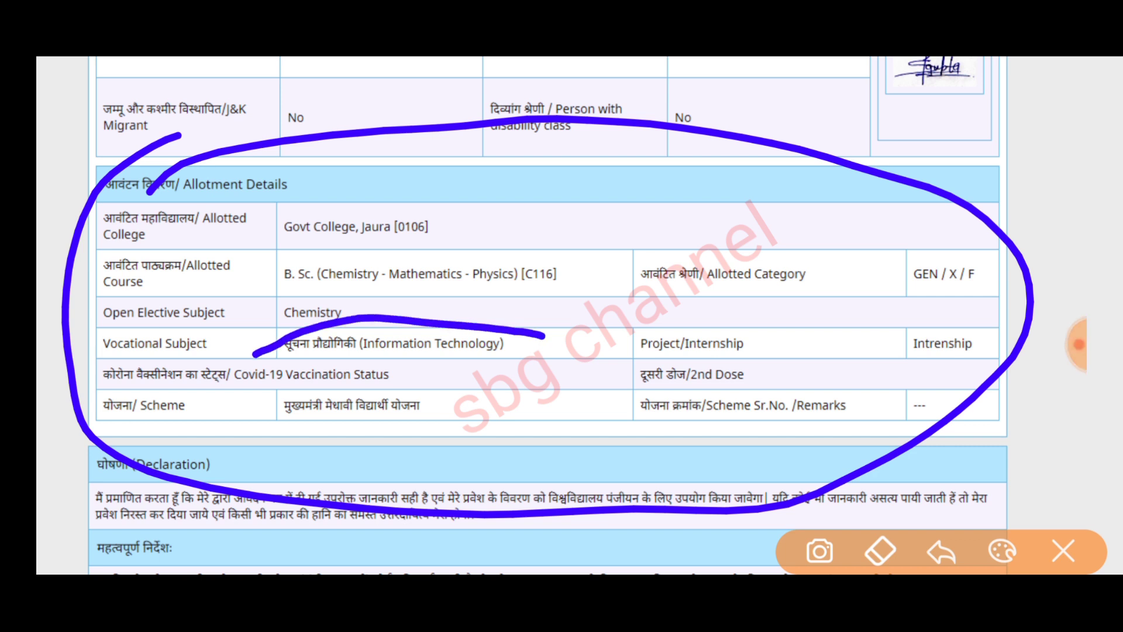
mouse_move(526, 321)
mouse_down()
mouse_move(321, 319)
mouse_move(560, 340)
mouse_move(483, 333)
mouse_up()
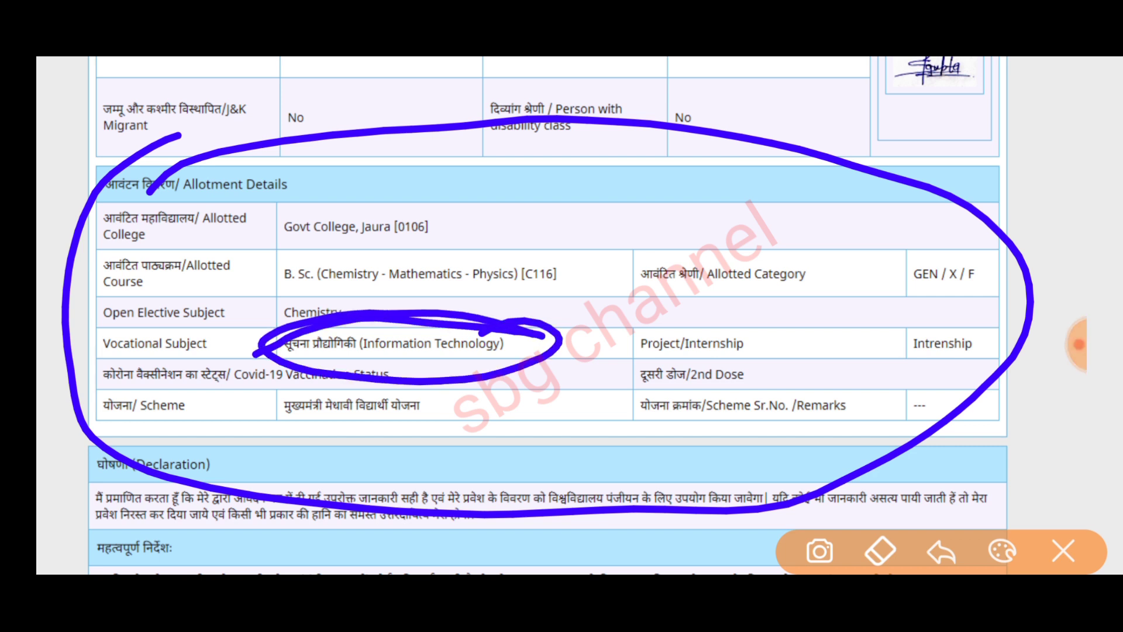
mouse_move(1004, 322)
mouse_down()
mouse_move(842, 328)
mouse_move(901, 309)
mouse_up()
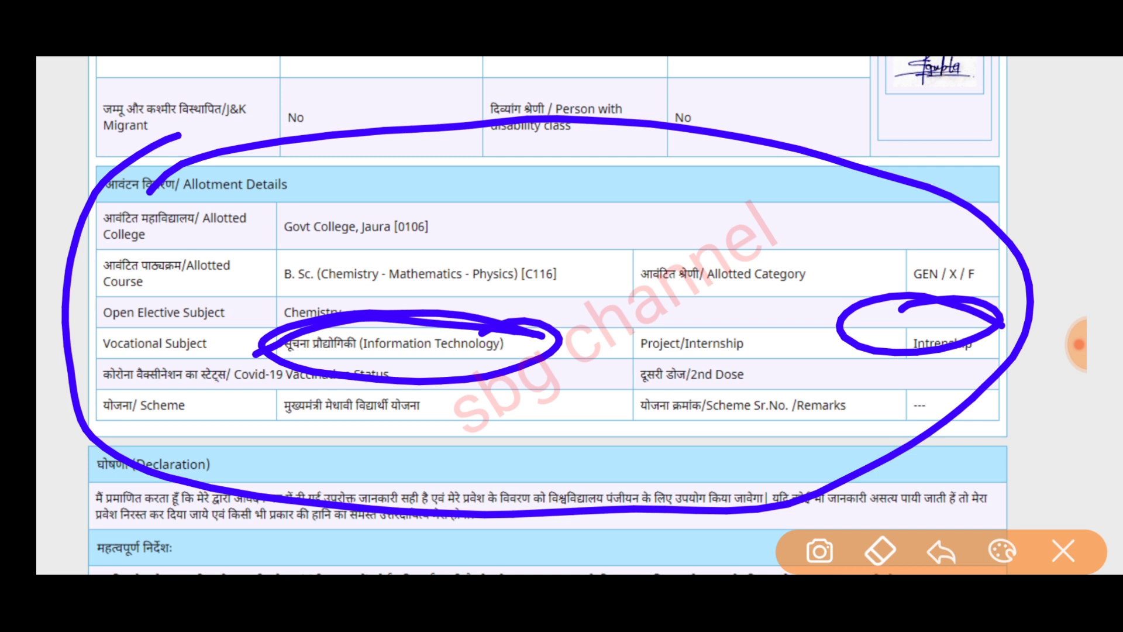
click(1063, 551)
Draw a blue loop around the Print button below the receipt's instructions, and clear the annotation.
scroll(553, 316, down, 3)
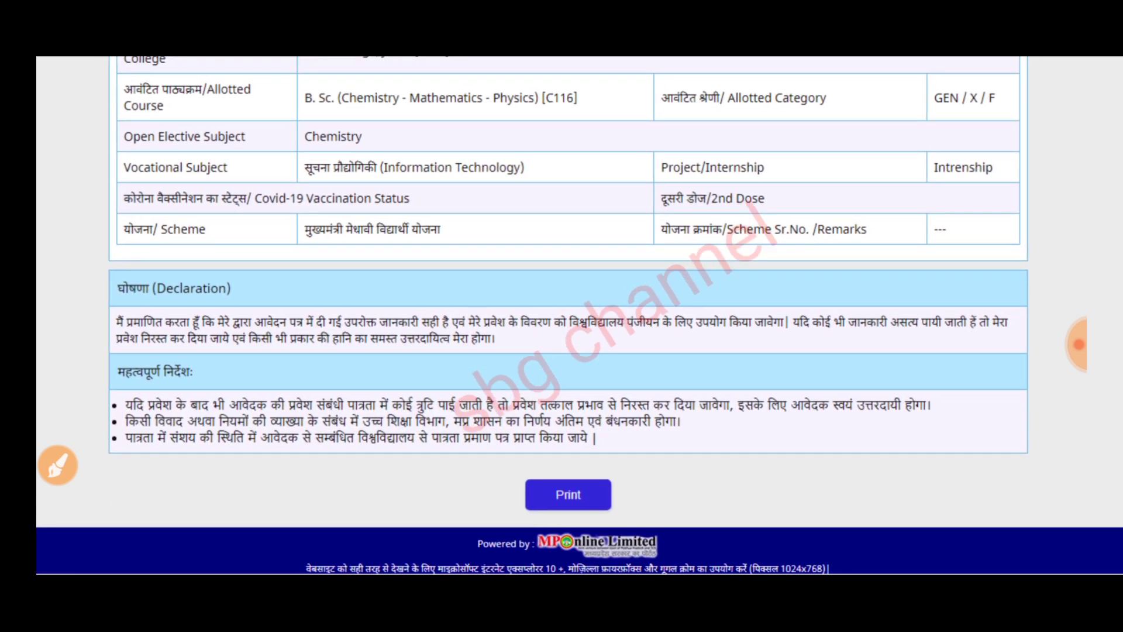
click(58, 465)
mouse_move(644, 461)
mouse_down()
mouse_move(608, 457)
mouse_move(614, 437)
mouse_move(567, 445)
mouse_up()
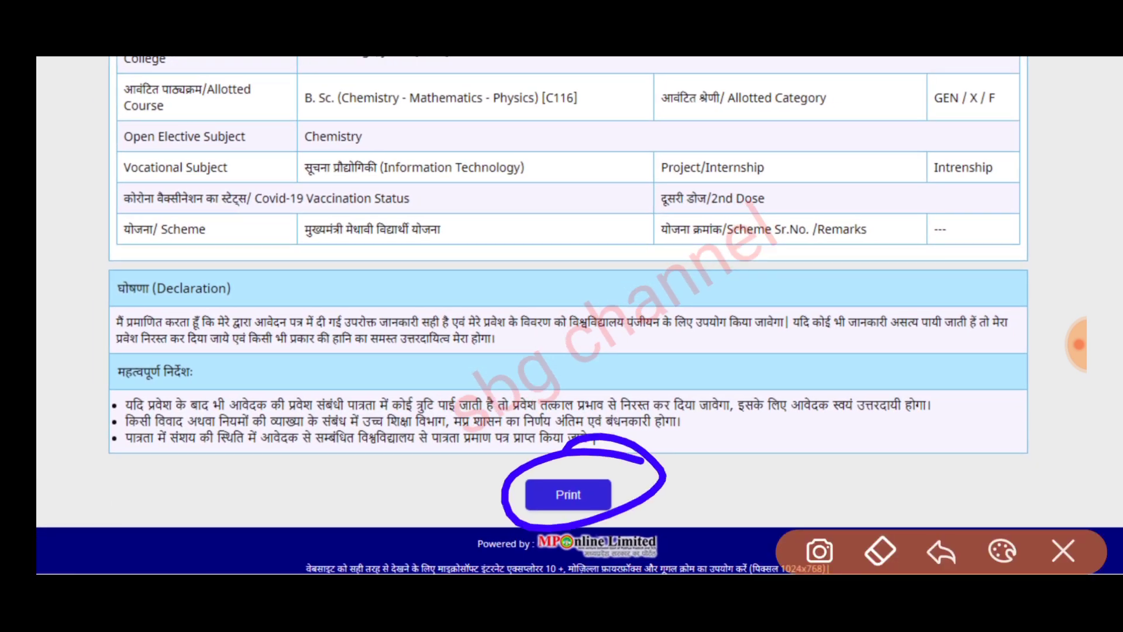
click(1063, 551)
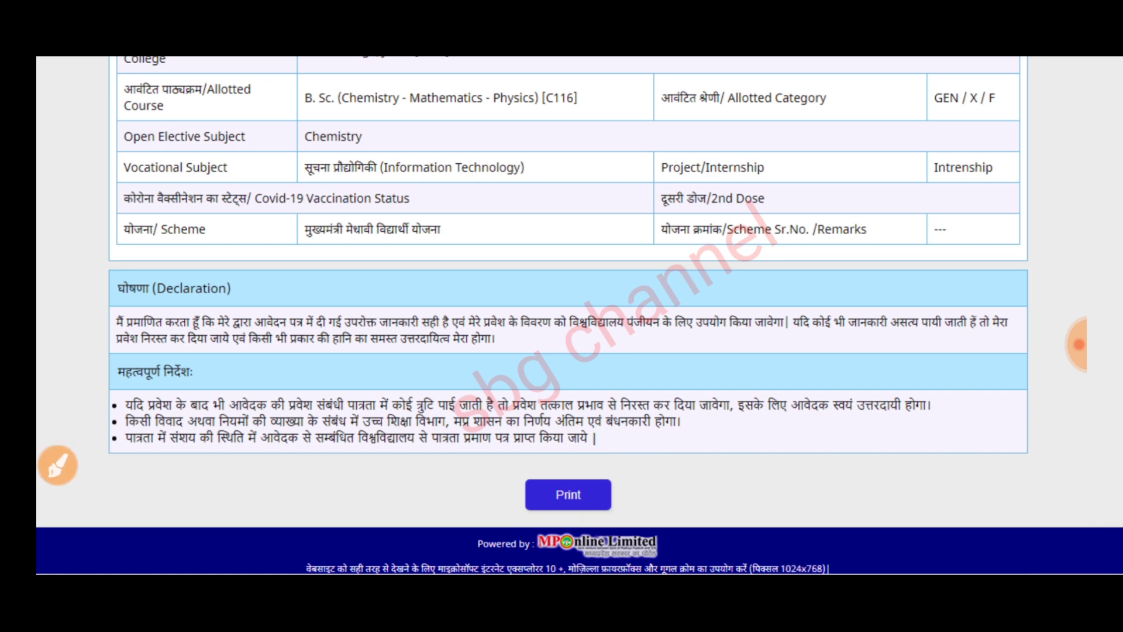
Write a freehand blue word across the Allotment Details, underline it twice, box it, and clear the annotations.
scroll(580, 315, up, 10)
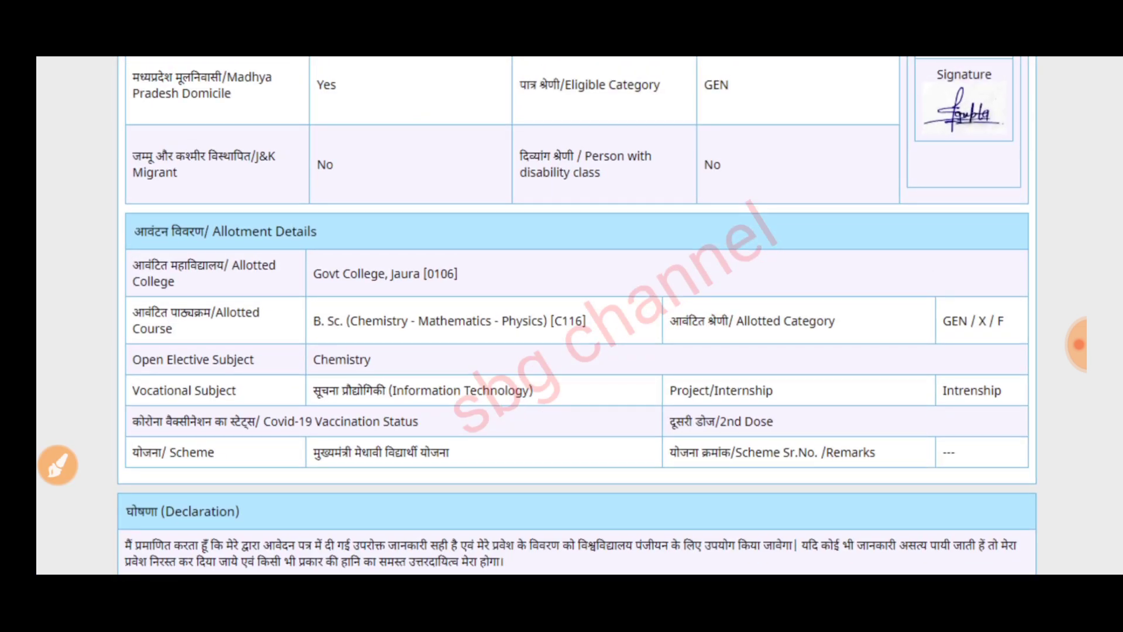
scroll(579, 316, up, 2)
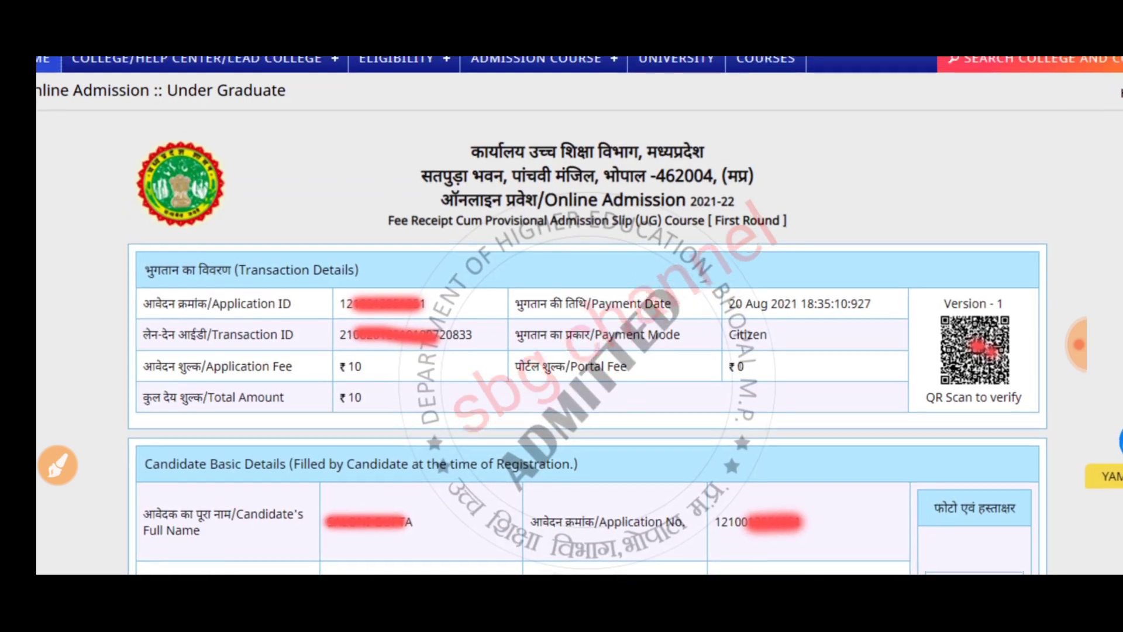
scroll(567, 316, down, 6)
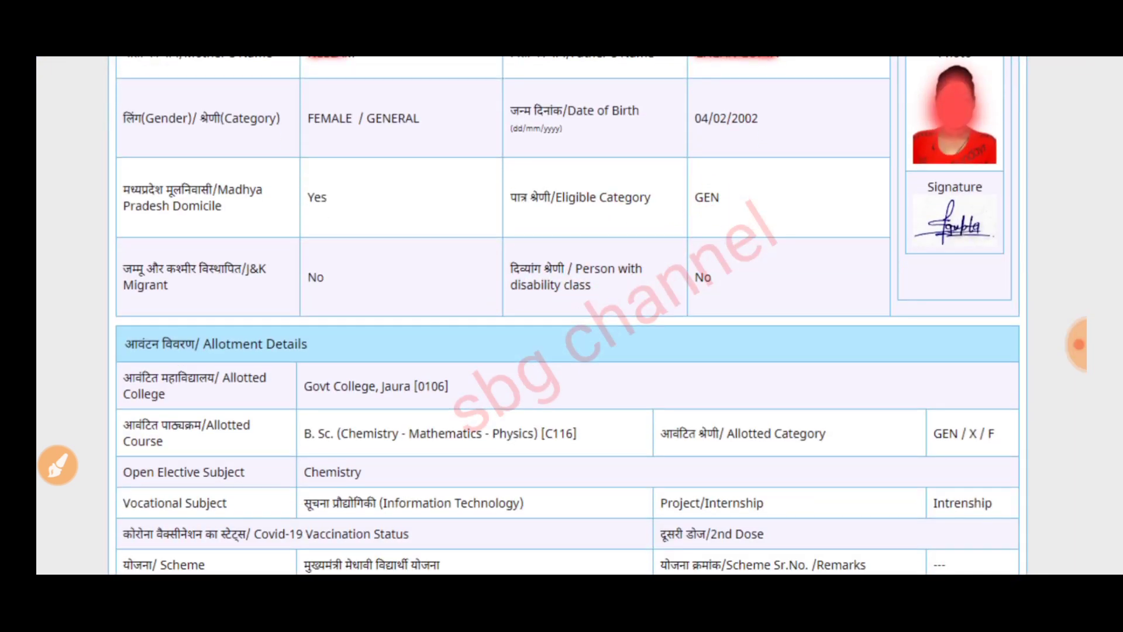
scroll(562, 316, down, 3)
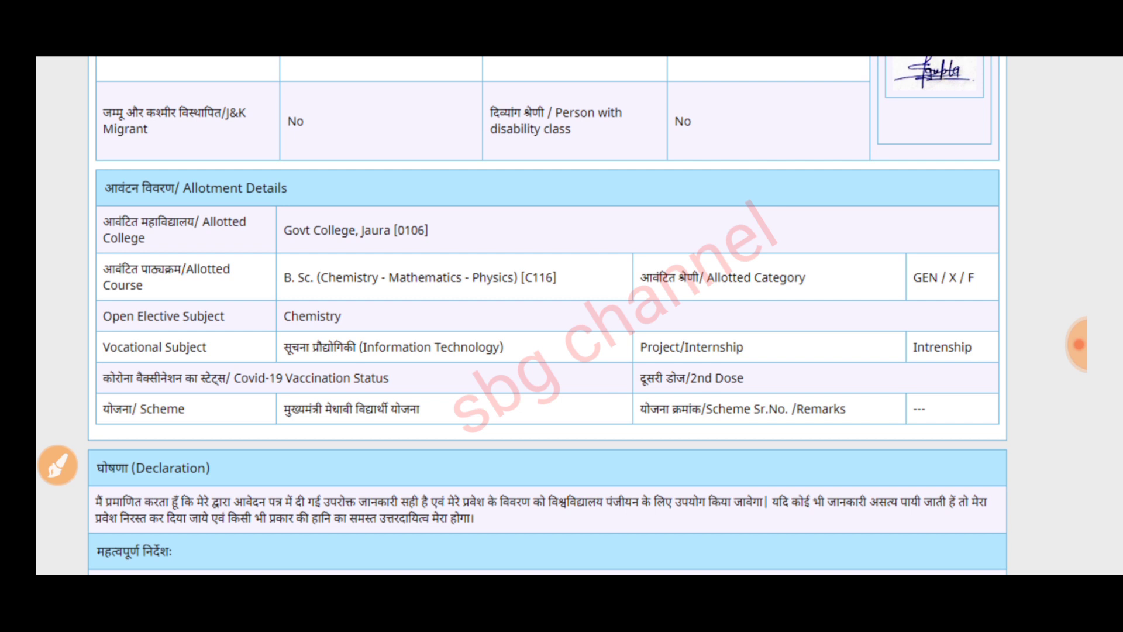
click(58, 465)
mouse_move(509, 300)
mouse_down()
mouse_move(534, 279)
mouse_move(585, 305)
mouse_move(629, 246)
mouse_up()
mouse_move(621, 193)
mouse_down()
mouse_move(715, 164)
mouse_move(734, 228)
mouse_move(760, 149)
mouse_move(802, 153)
mouse_up()
mouse_move(544, 346)
mouse_down()
mouse_move(504, 380)
mouse_move(843, 150)
mouse_up()
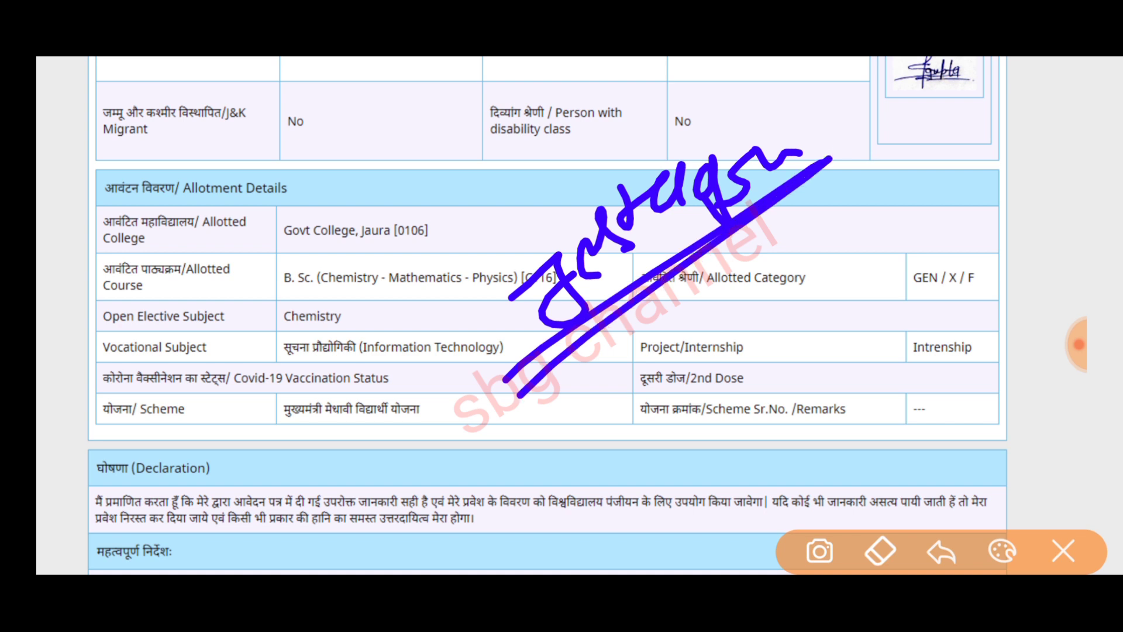
mouse_move(448, 302)
mouse_down()
mouse_move(410, 319)
mouse_move(821, 165)
mouse_move(826, 179)
mouse_up()
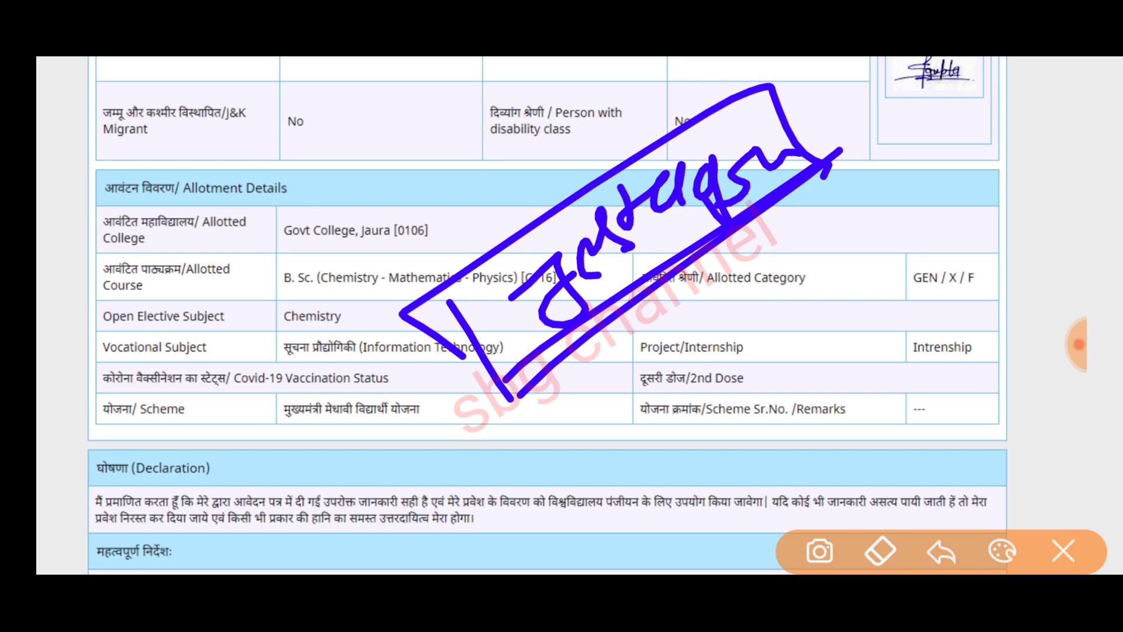
click(1063, 550)
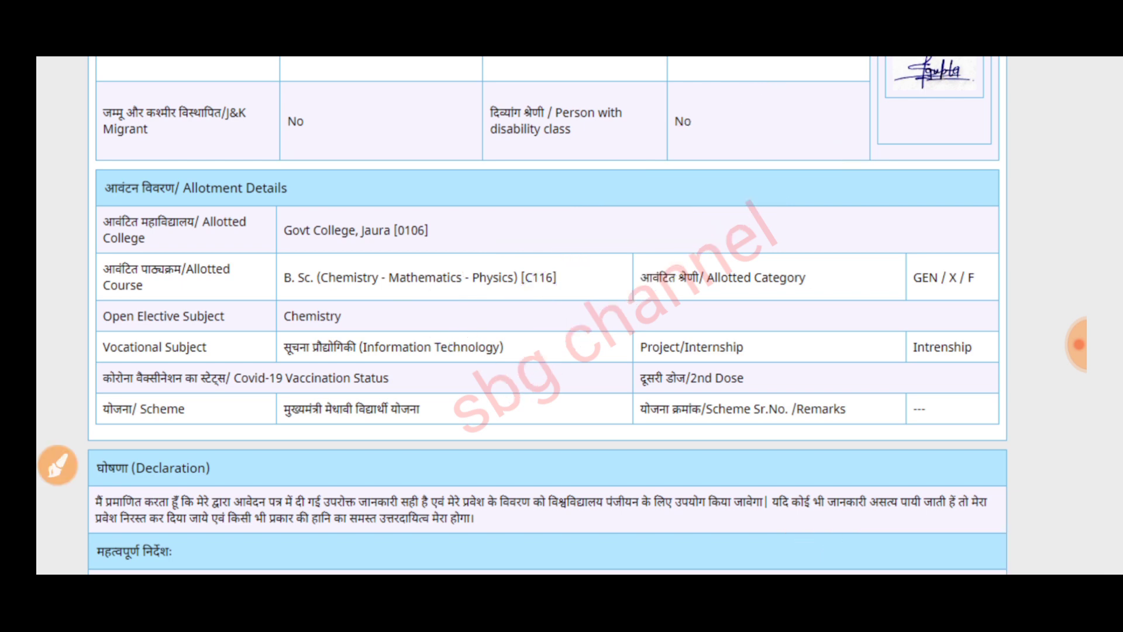